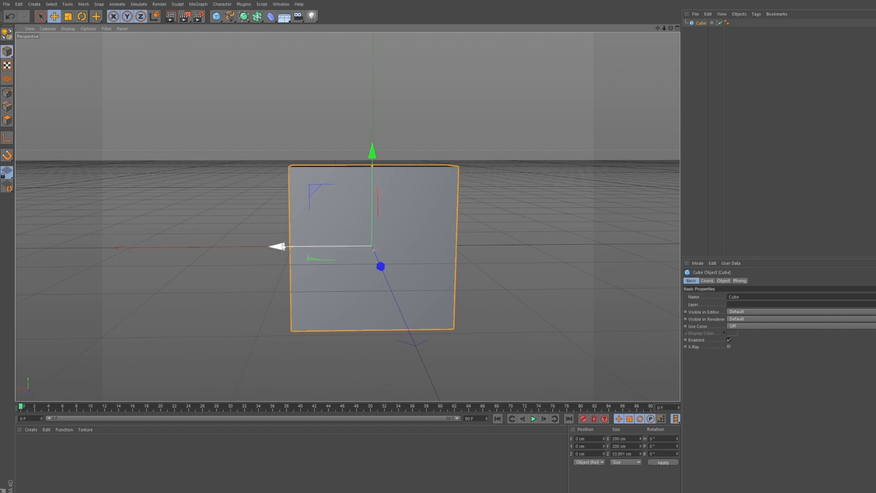
Resize the cube into a door block measuring 80 cm in X, 180 cm in Y and 25 cm in Z.
{"action": "left_click_drag", "start_coordinate": [293, 246], "coordinate": [344, 245]}
{"action": "left_click", "coordinate": [701, 23]}
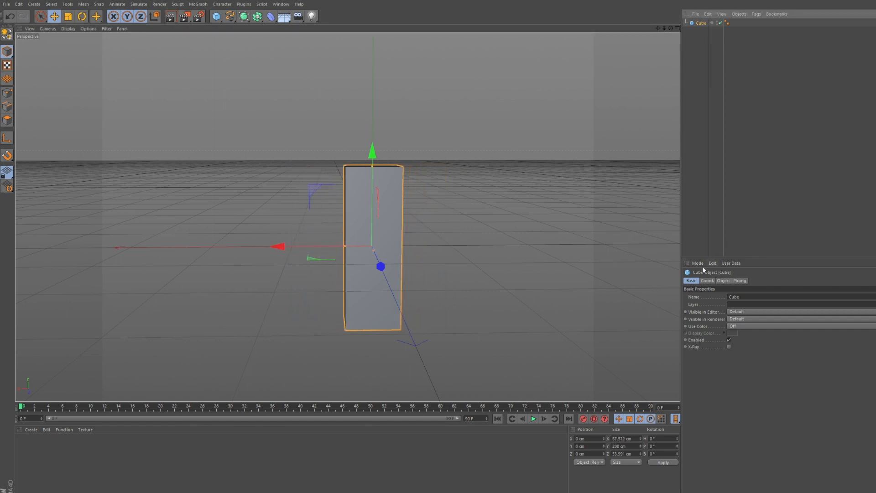
{"action": "left_click", "coordinate": [730, 281]}
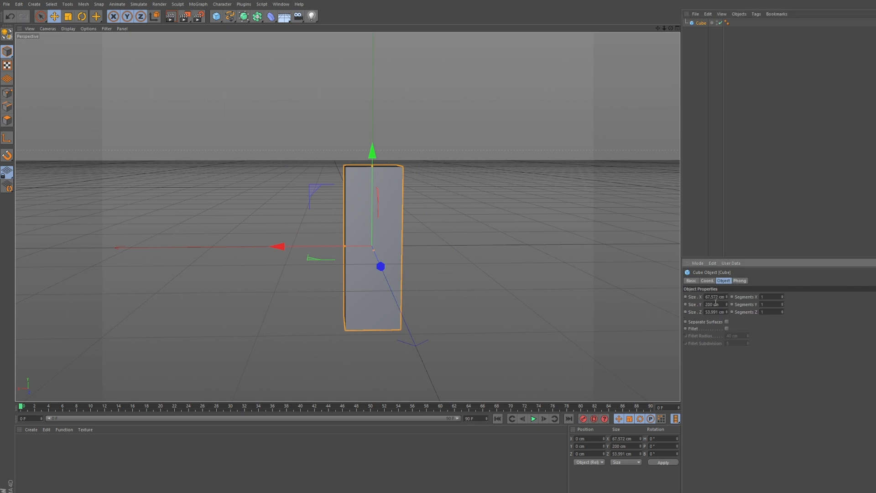
{"action": "left_click", "coordinate": [706, 297]}
{"action": "key", "text": "BackSpace"}
{"action": "type", "text": "80"}
{"action": "key", "text": "Return"}
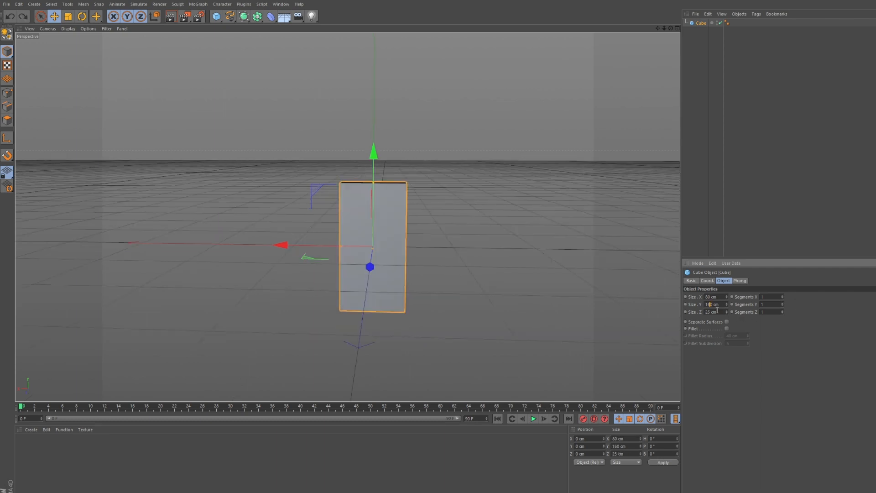
{"action": "type", "text": "8"}
{"action": "key", "text": "Return"}
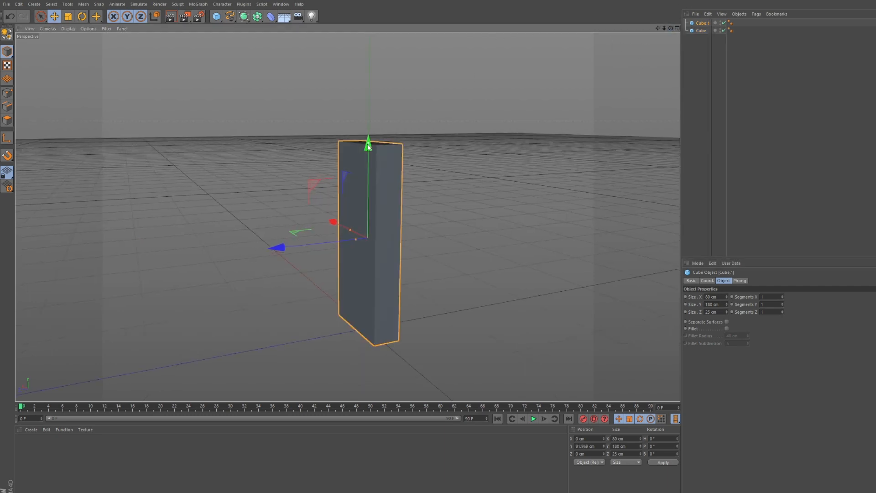
Move the duplicated cube vertically to form the door's upper and lower panel blocks, the lower one 65 cm wide and 40 cm high.
{"action": "left_click_drag", "start_coordinate": [369, 146], "coordinate": [370, 105]}
{"action": "left_click_drag", "start_coordinate": [370, 105], "coordinate": [369, 105]}
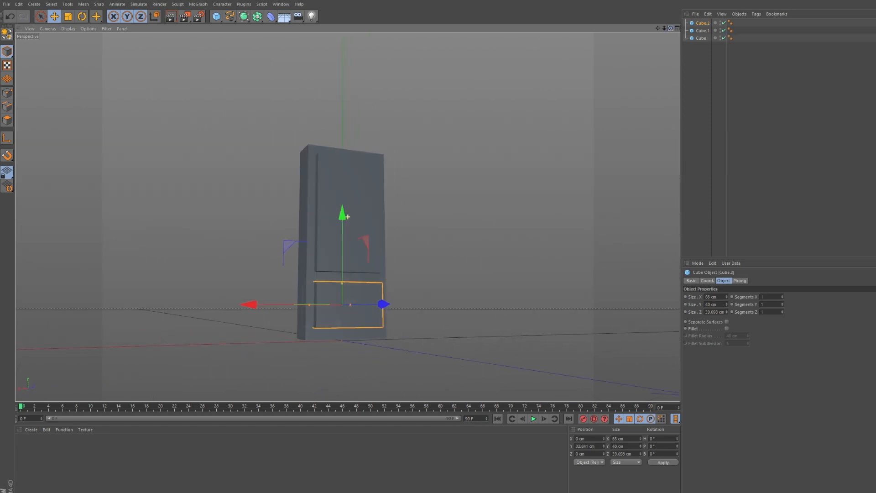
{"action": "left_click_drag", "start_coordinate": [347, 216], "coordinate": [372, 210], "text": "alt"}
{"action": "left_click", "coordinate": [630, 141]}
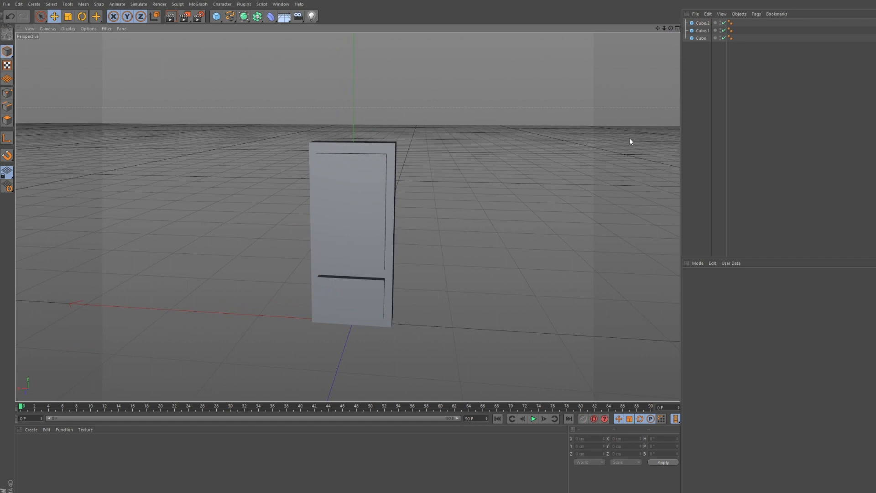
Group the two panel cubes, Cube.1 and Cube.2, under one null object.
{"action": "left_click", "coordinate": [703, 31]}
{"action": "left_click", "coordinate": [703, 23], "text": "ctrl"}
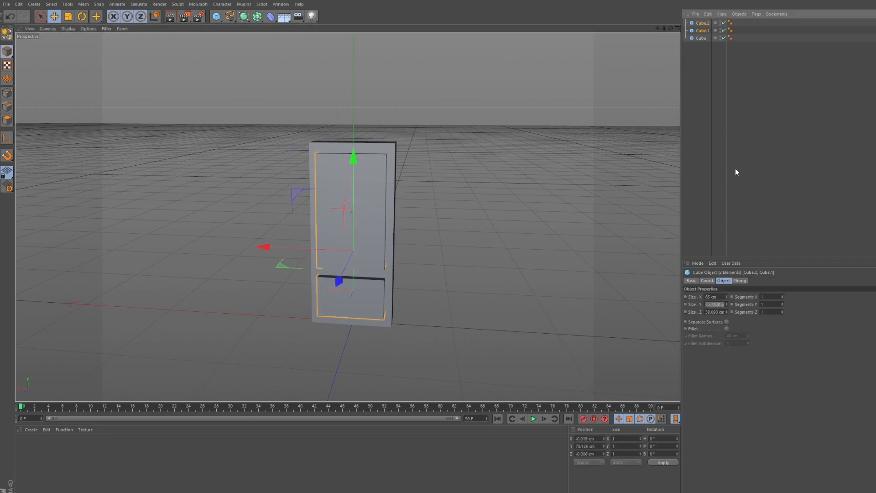
{"action": "key", "text": "alt+g"}
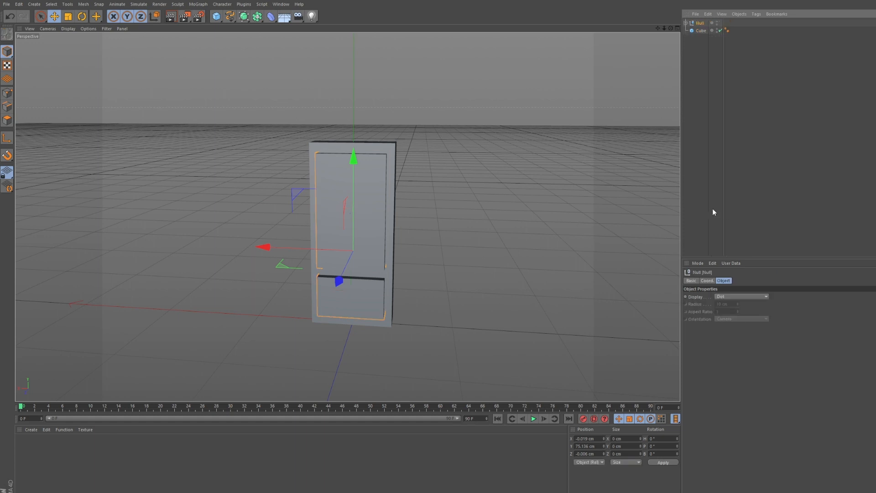
{"action": "left_click", "coordinate": [650, 171]}
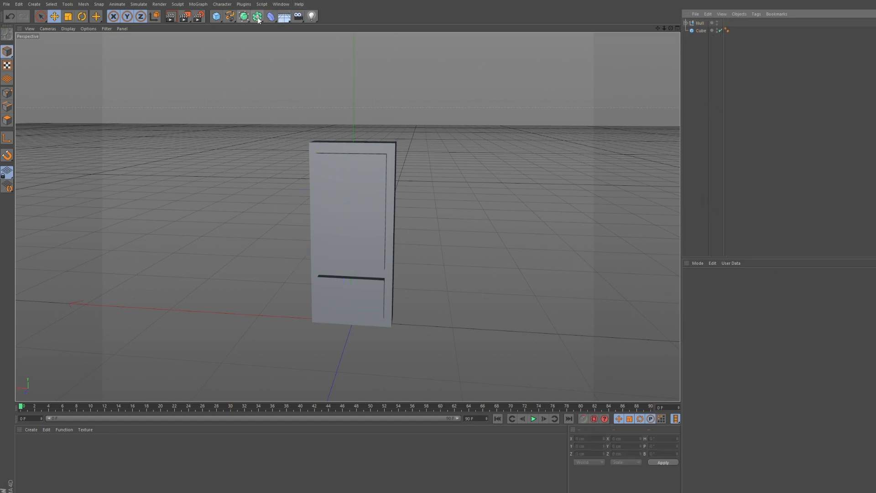
Subtract the grouped panel cubes from the door block with a Boole object to cut both panel openings.
{"action": "left_click", "coordinate": [375, 28]}
{"action": "left_click", "coordinate": [705, 62]}
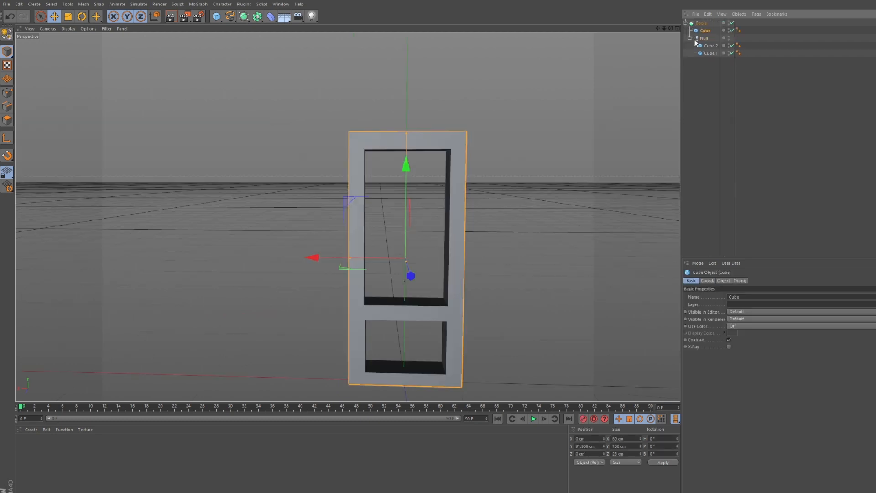
{"action": "left_click", "coordinate": [589, 147]}
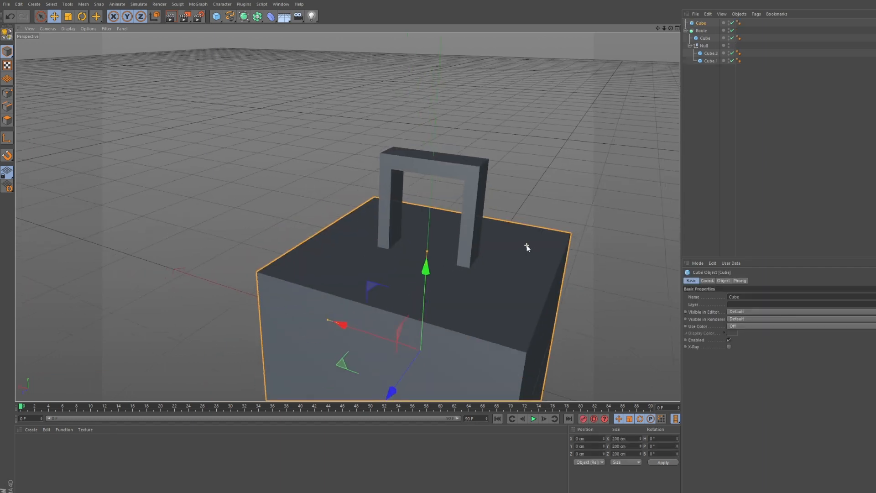
Thin the new cube to about 24 cm in Z and narrow it to roughly the door's width.
{"action": "left_click_drag", "start_coordinate": [528, 249], "coordinate": [528, 249], "text": "alt"}
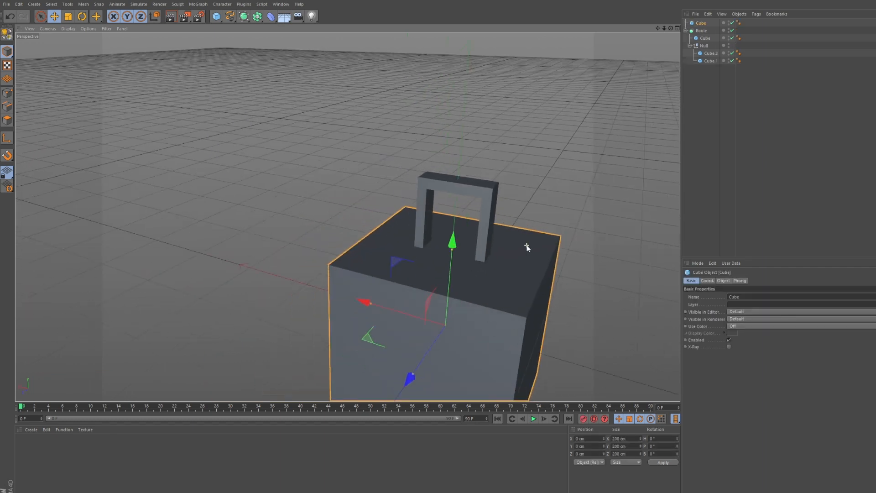
{"action": "left_click_drag", "start_coordinate": [411, 378], "coordinate": [455, 339]}
{"action": "left_click_drag", "start_coordinate": [671, 28], "coordinate": [625, 46]}
{"action": "left_click_drag", "start_coordinate": [483, 237], "coordinate": [586, 220], "text": "alt"}
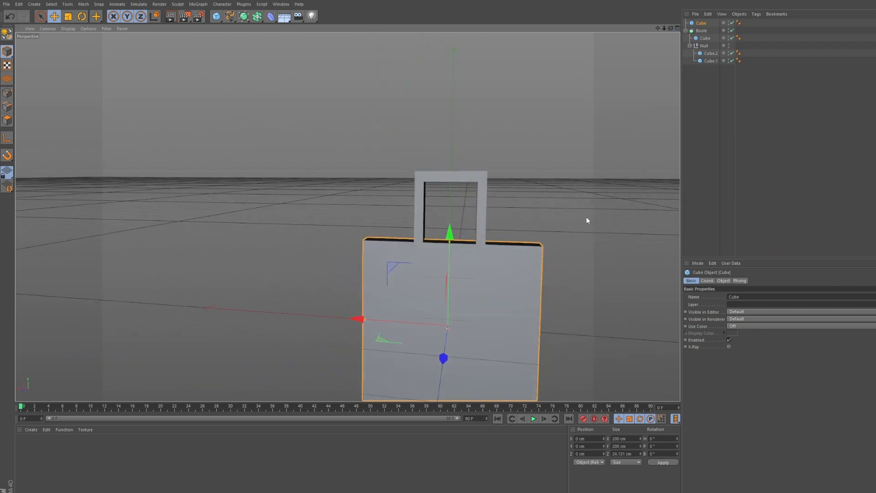
{"action": "scroll", "coordinate": [552, 268], "scroll_direction": "down", "scroll_amount": 2}
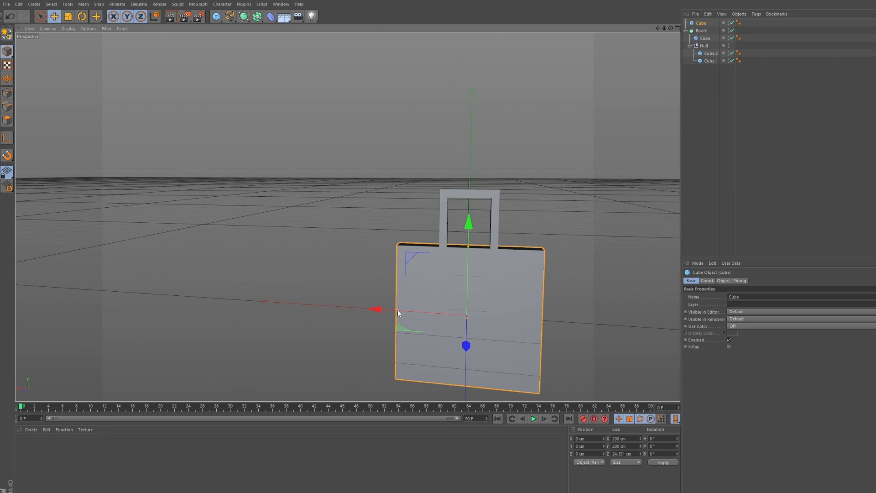
{"action": "left_click_drag", "start_coordinate": [398, 310], "coordinate": [438, 318]}
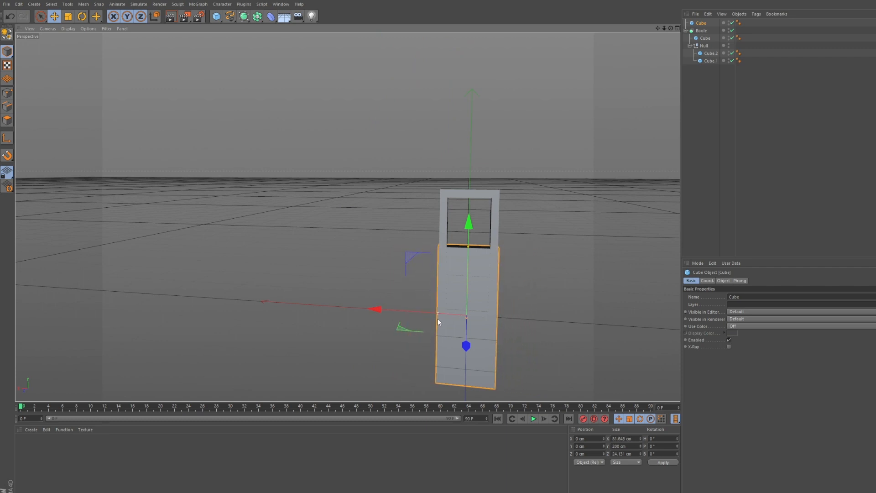
Fit the new cube to the door frame's outline in the front view, about 78.6 cm wide and 179 cm high.
{"action": "key", "text": "F4"}
{"action": "left_click_drag", "start_coordinate": [450, 75], "coordinate": [451, 97]}
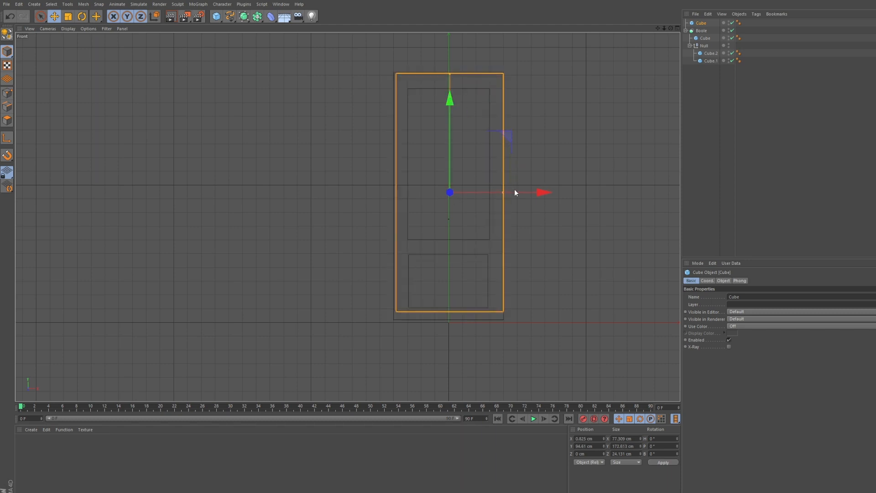
{"action": "left_click_drag", "start_coordinate": [503, 193], "coordinate": [542, 195]}
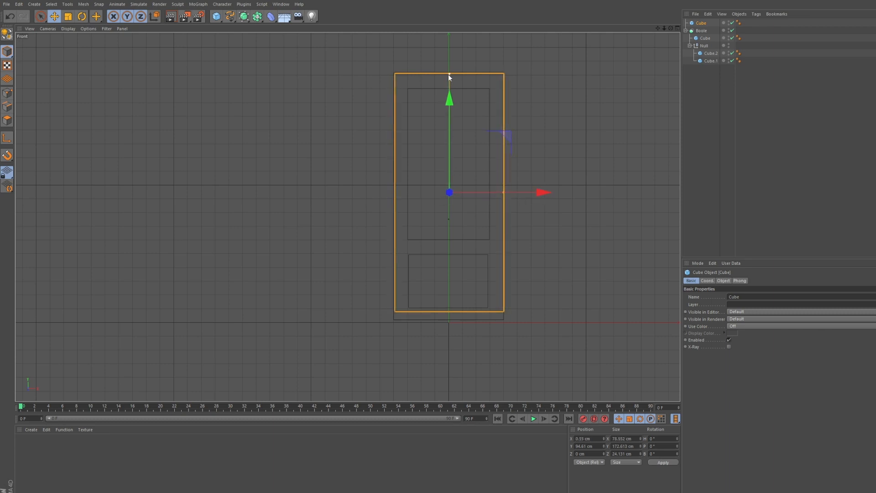
{"action": "left_click_drag", "start_coordinate": [450, 76], "coordinate": [450, 106]}
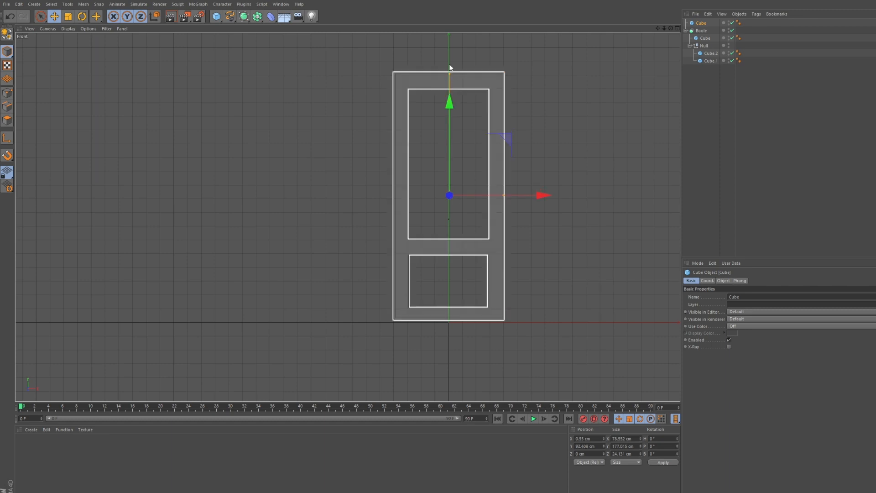
{"action": "left_click_drag", "start_coordinate": [450, 75], "coordinate": [450, 71]}
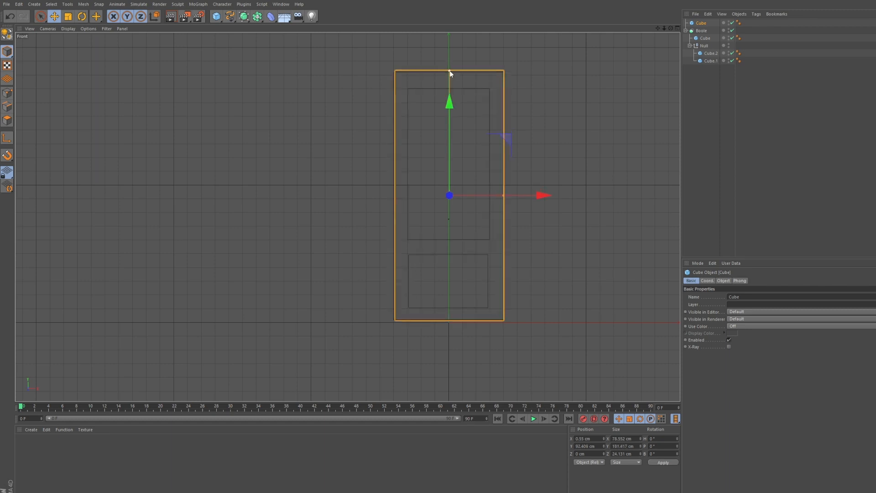
{"action": "left_click_drag", "start_coordinate": [450, 104], "coordinate": [451, 106]}
{"action": "left_click_drag", "start_coordinate": [450, 70], "coordinate": [450, 73]}
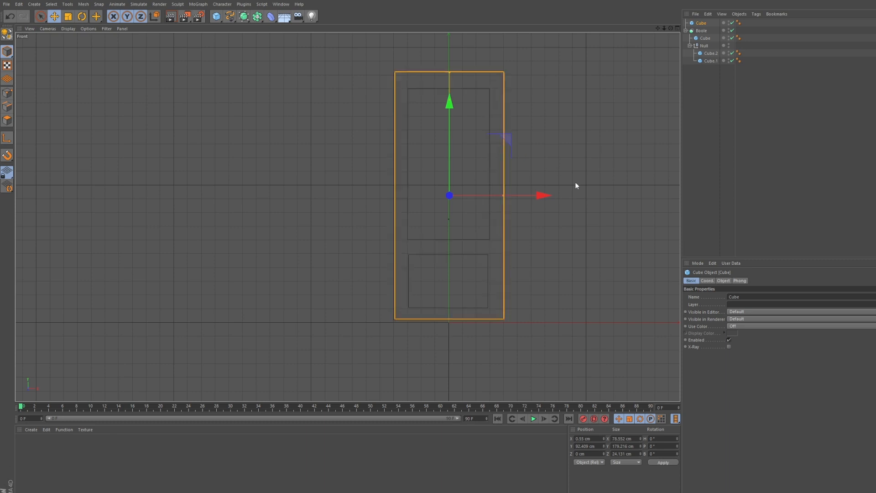
{"action": "left_click_drag", "start_coordinate": [544, 197], "coordinate": [543, 197]}
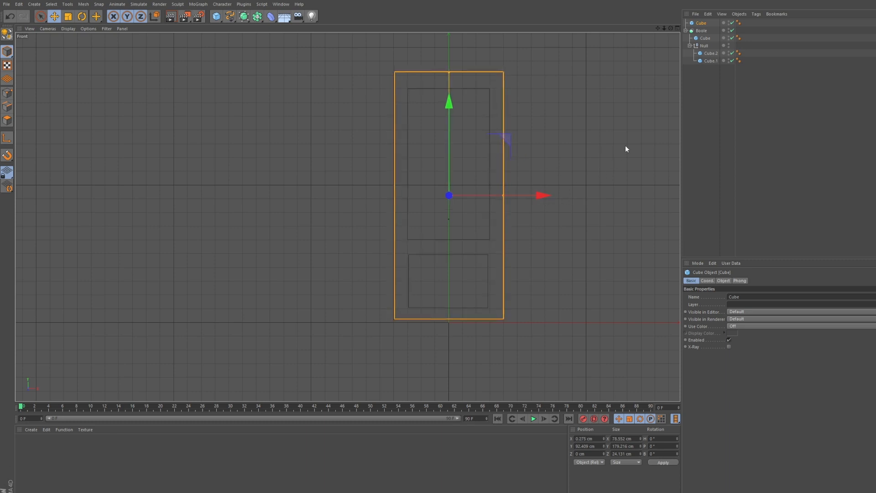
Reduce the inner cube to about 15 cm in Z and 177.8 cm in Y, and centre it in the door frame's depth.
{"action": "middle_click", "coordinate": [645, 73]}
{"action": "middle_click", "coordinate": [337, 47]}
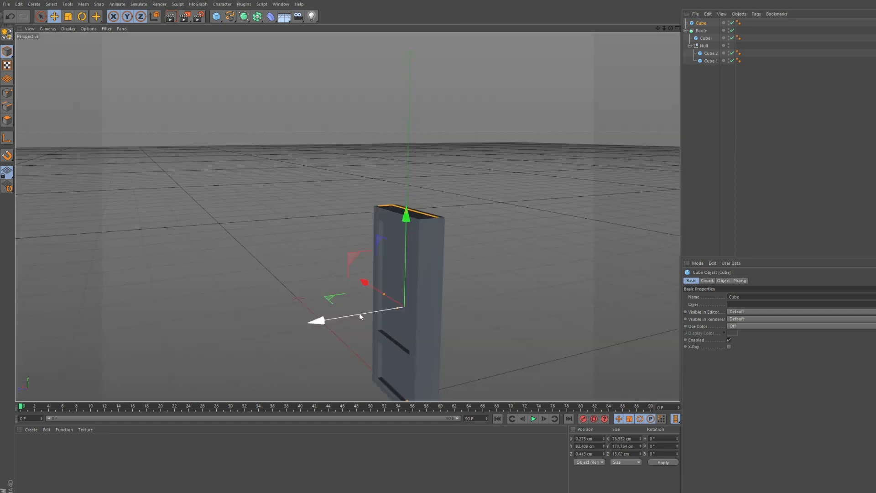
{"action": "middle_click", "coordinate": [673, 86]}
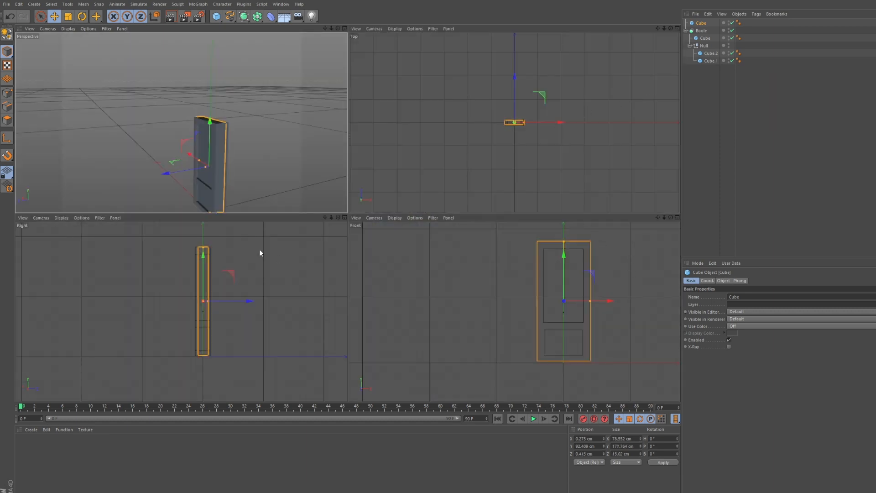
{"action": "middle_click", "coordinate": [341, 226]}
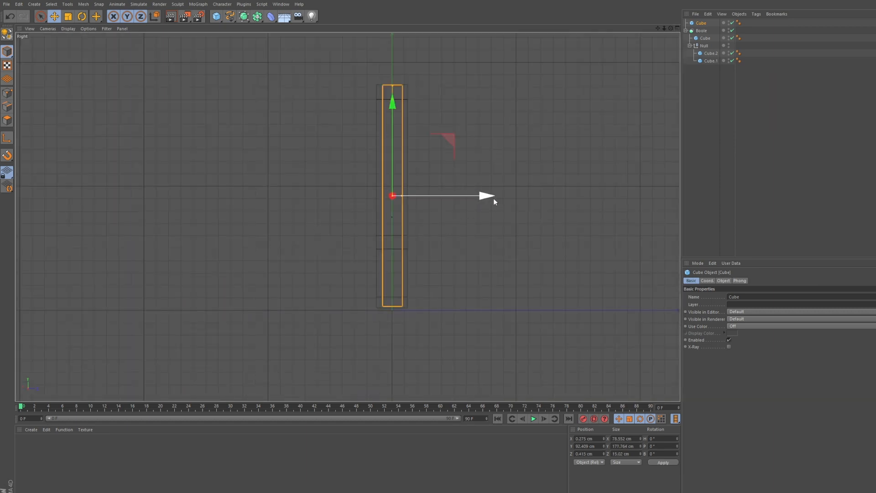
{"action": "left_click_drag", "start_coordinate": [491, 198], "coordinate": [489, 197]}
{"action": "scroll", "coordinate": [431, 161], "scroll_direction": "up", "scroll_amount": 3}
{"action": "scroll", "coordinate": [432, 160], "scroll_direction": "up", "scroll_amount": 1}
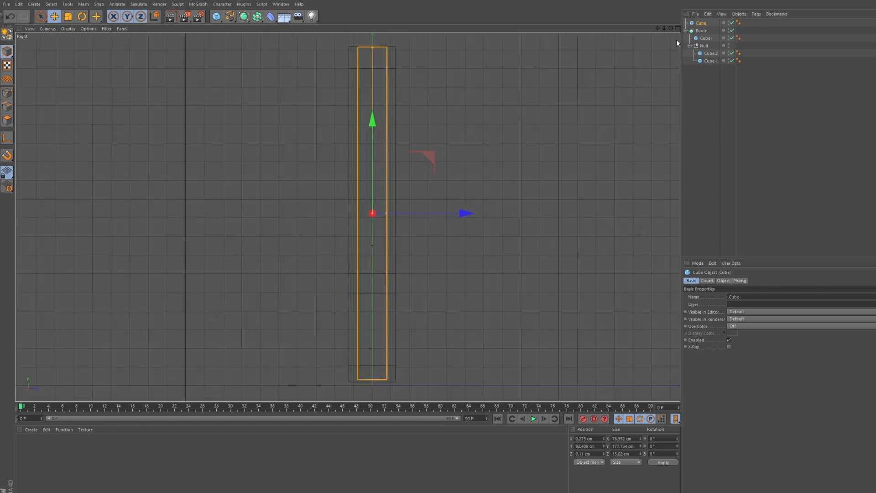
{"action": "left_click_drag", "start_coordinate": [657, 29], "coordinate": [691, 56]}
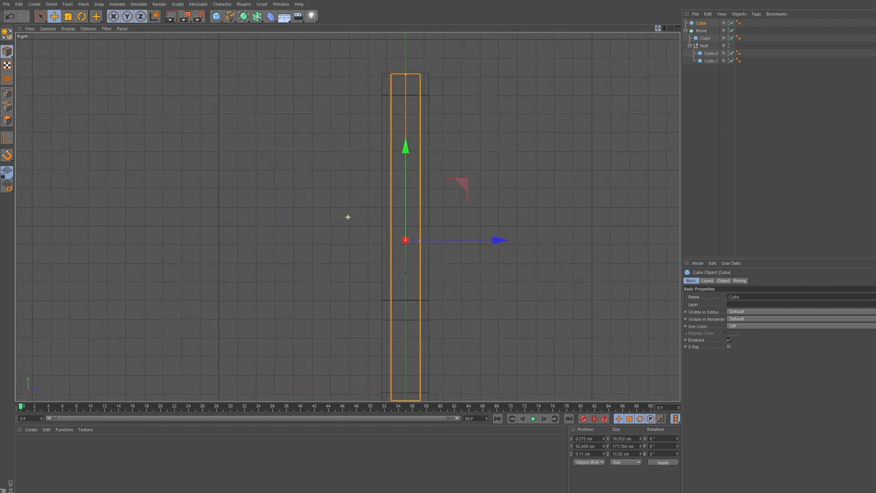
{"action": "left_click_drag", "start_coordinate": [501, 241], "coordinate": [502, 240]}
Add another cube, shrink it to about 19 × 38 × 59 cm, and raise it through the door's upper panel to about 118 cm in Y.
{"action": "middle_click", "coordinate": [589, 157]}
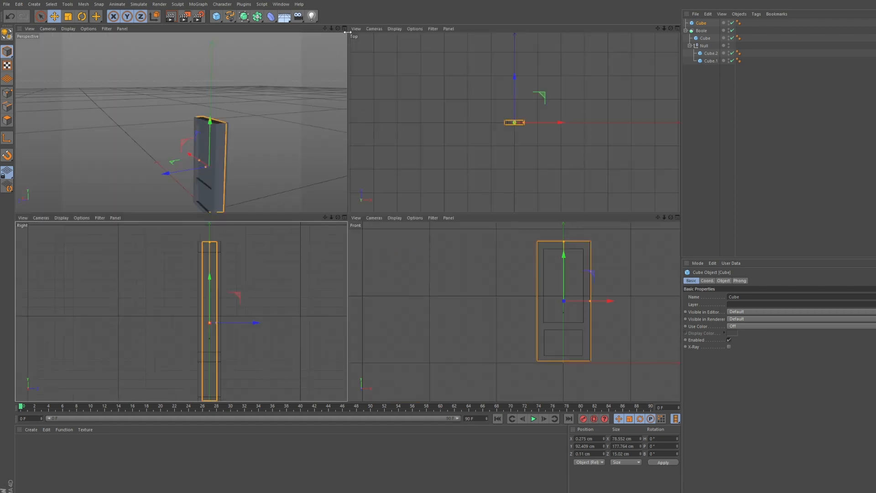
{"action": "left_click", "coordinate": [344, 28]}
{"action": "left_click_drag", "start_coordinate": [320, 215], "coordinate": [356, 215], "text": "alt"}
{"action": "left_click", "coordinate": [545, 230]}
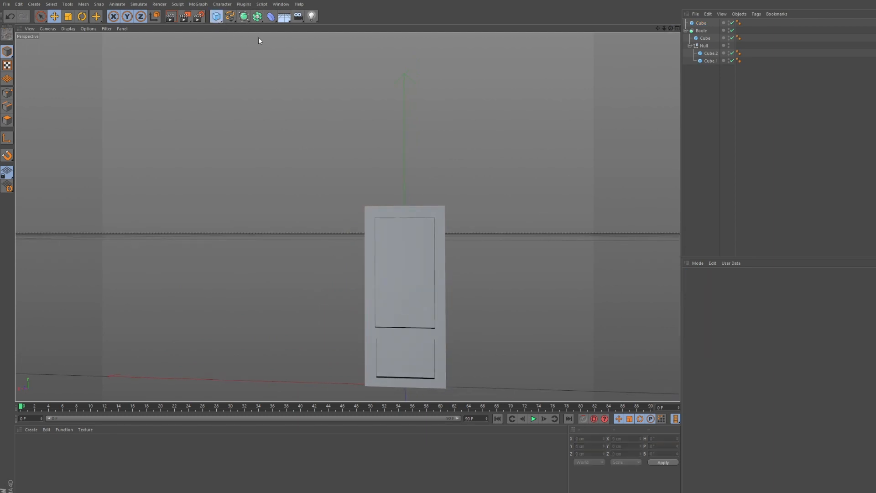
{"action": "left_click", "coordinate": [216, 16]}
{"action": "scroll", "coordinate": [461, 324], "scroll_direction": "down", "scroll_amount": 4}
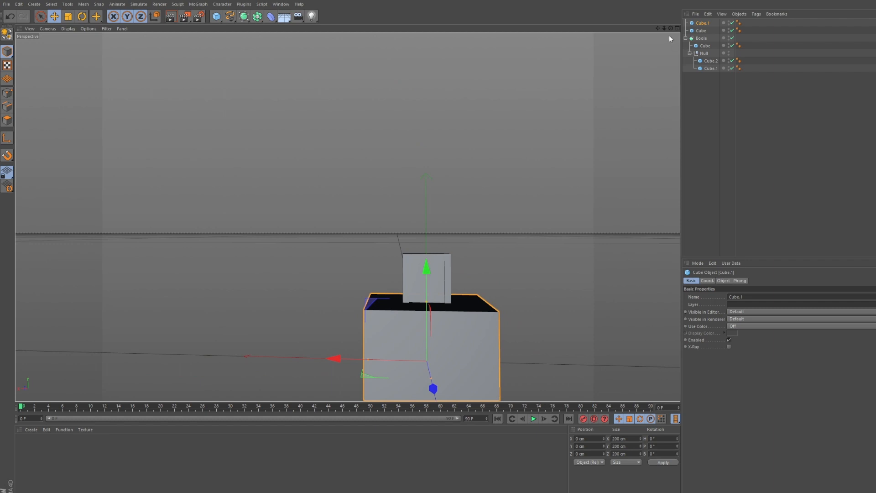
{"action": "middle_click_drag", "start_coordinate": [441, 304], "coordinate": [441, 214], "text": "alt"}
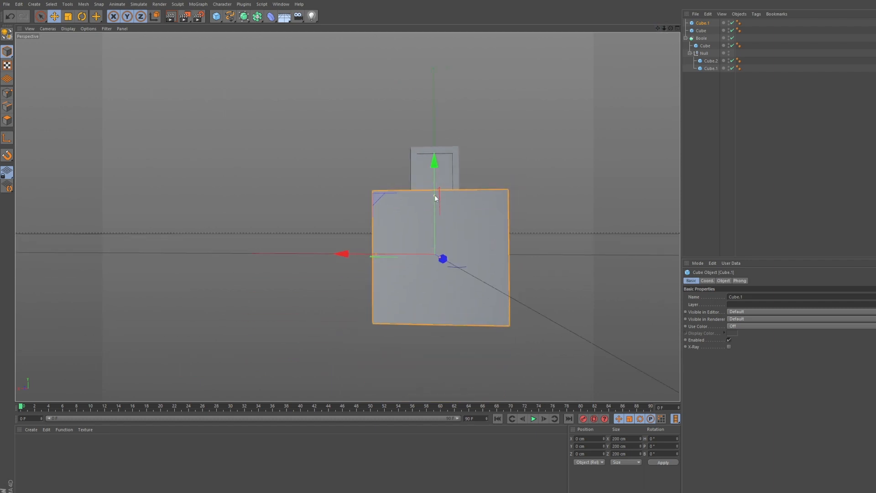
{"action": "left_click_drag", "start_coordinate": [436, 199], "coordinate": [438, 234]}
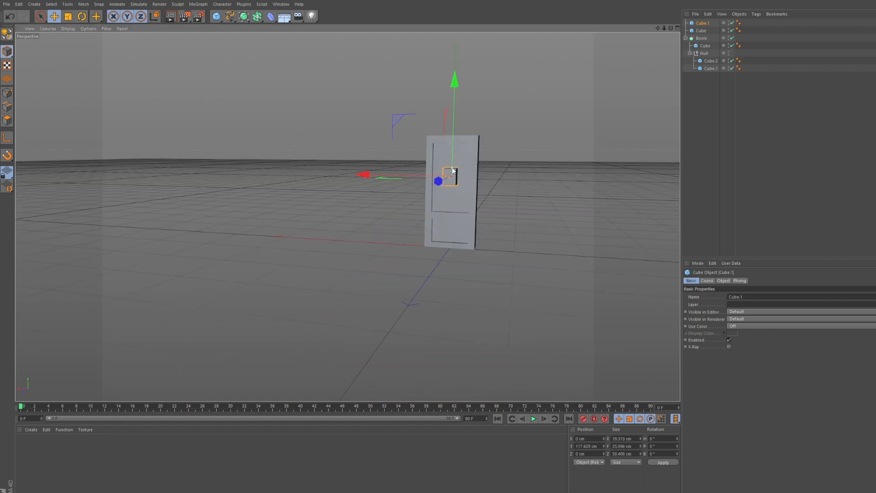
{"action": "left_click_drag", "start_coordinate": [453, 171], "coordinate": [453, 165]}
{"action": "middle_click", "coordinate": [543, 120]}
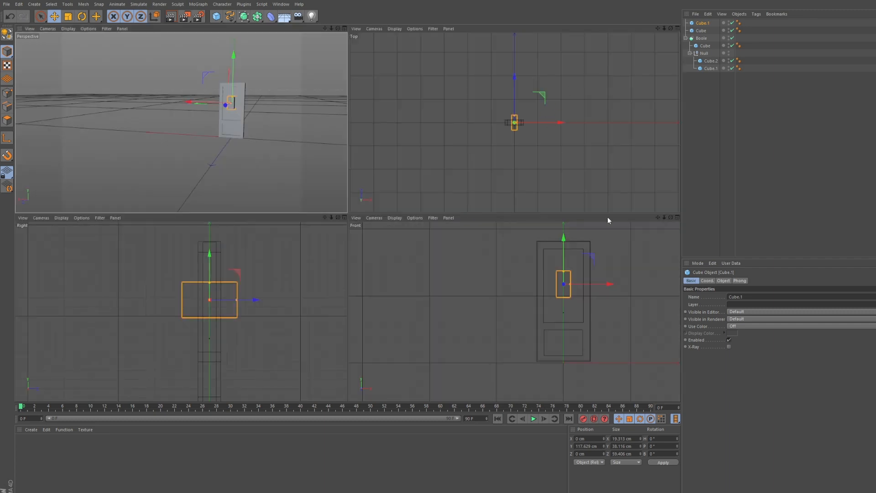
{"action": "left_click", "coordinate": [676, 217]}
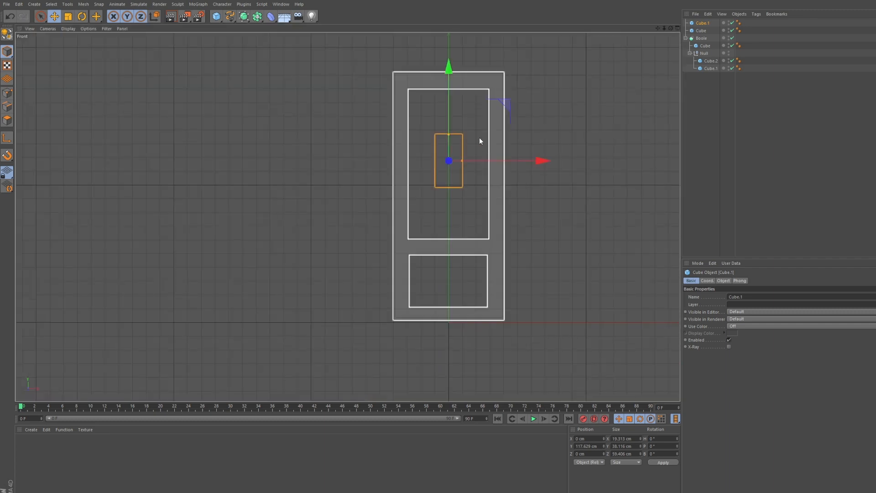
{"action": "left_click", "coordinate": [676, 29]}
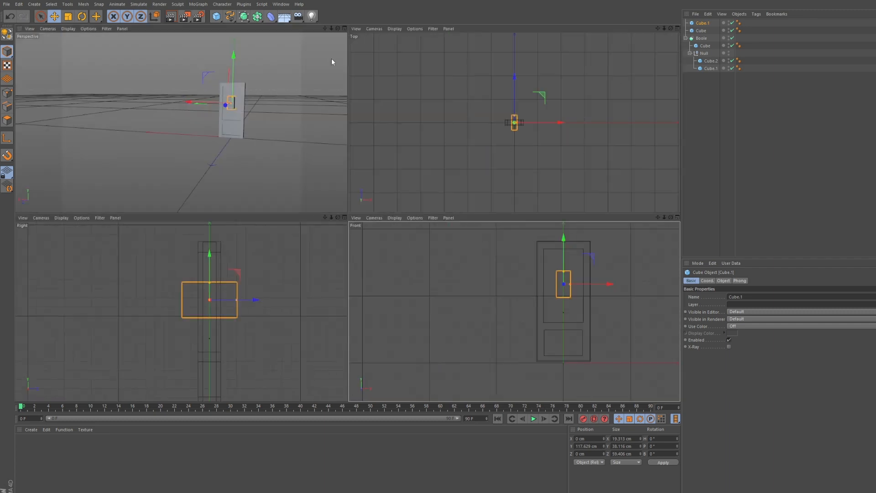
{"action": "middle_click", "coordinate": [338, 44]}
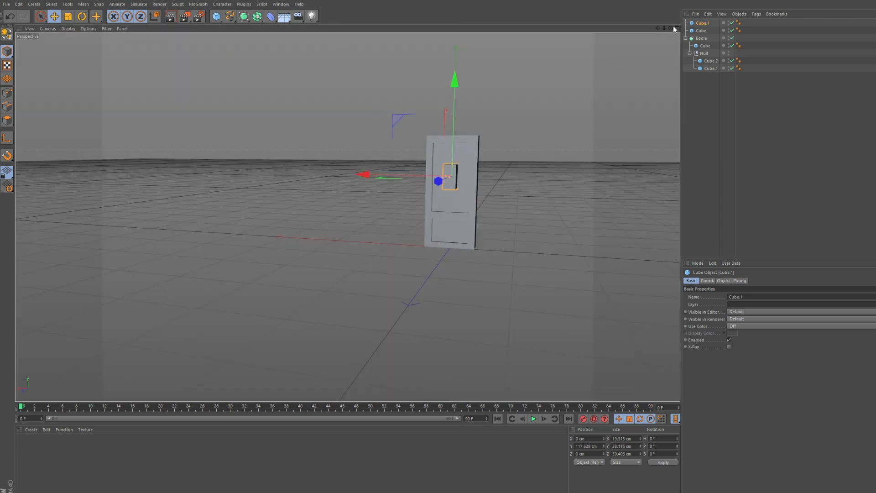
Duplicate the first slot cube three times in the front view and space the copies down the upper panel, the lowest at about 75.6 cm in Y.
{"action": "left_click_drag", "start_coordinate": [671, 28], "coordinate": [602, 30]}
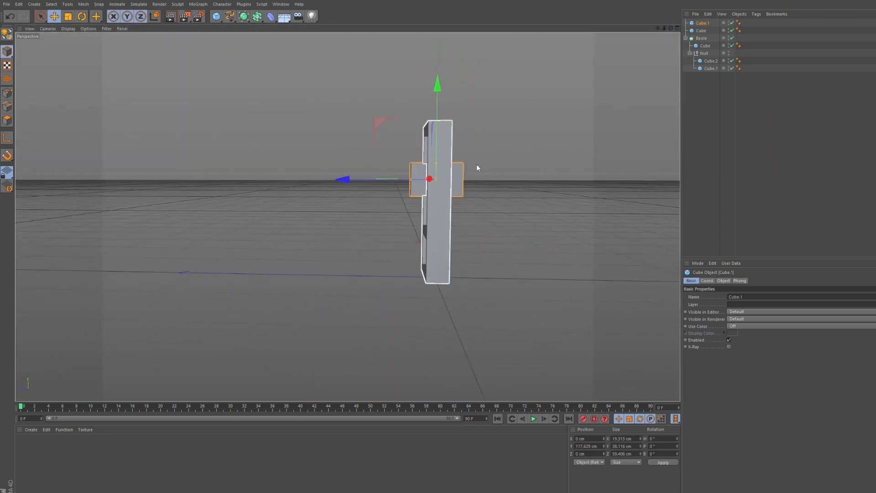
{"action": "middle_click", "coordinate": [670, 39]}
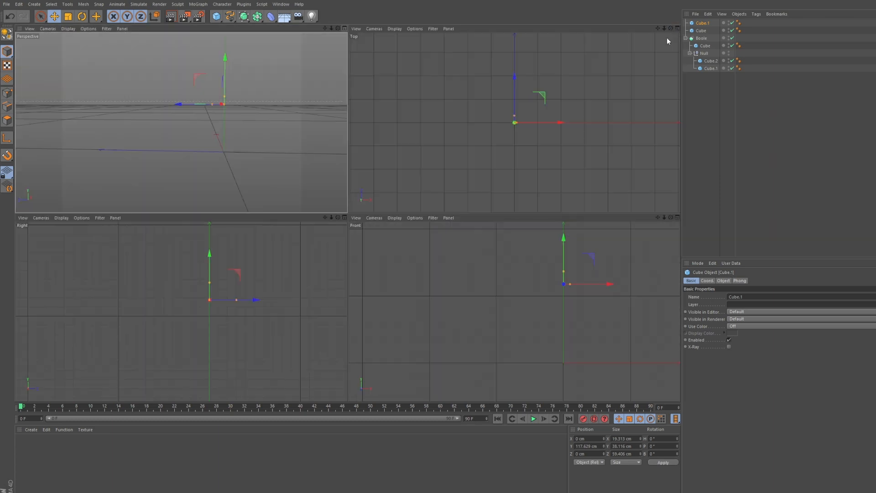
{"action": "left_click", "coordinate": [677, 218]}
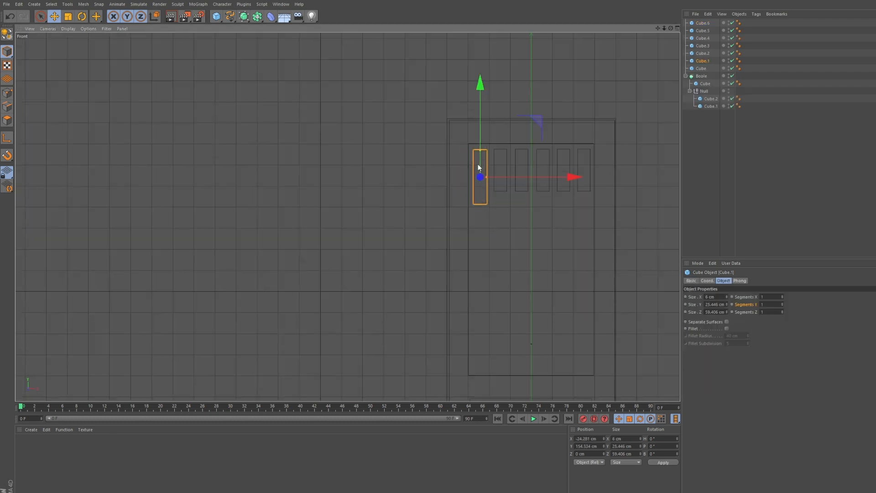
{"action": "key", "text": "ctrl+c"}
{"action": "key", "text": "ctrl+v"}
{"action": "left_click_drag", "start_coordinate": [480, 85], "coordinate": [476, 253]}
{"action": "key", "text": "ctrl+c"}
{"action": "key", "text": "ctrl+v"}
{"action": "key", "text": "ctrl+c"}
{"action": "key", "text": "ctrl+v"}
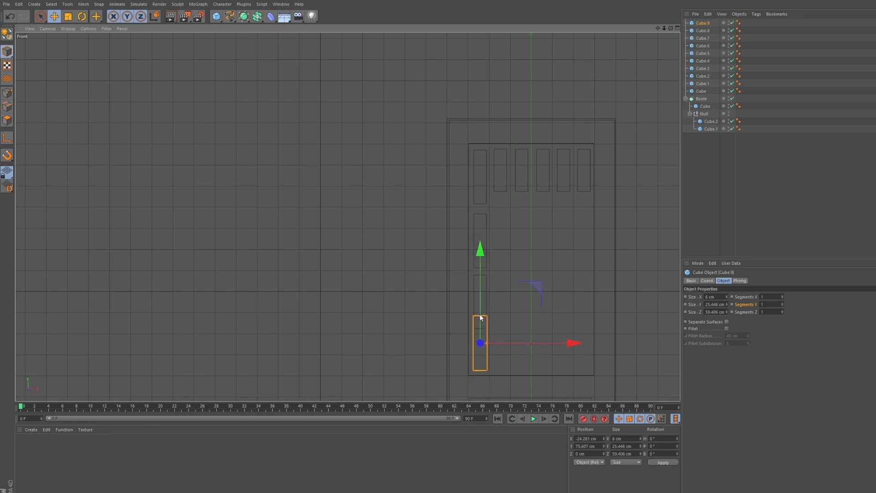
Set the lowest slot cube's Y size to 20 cm and lower it slightly within the column.
{"action": "left_click_drag", "start_coordinate": [480, 316], "coordinate": [480, 321]}
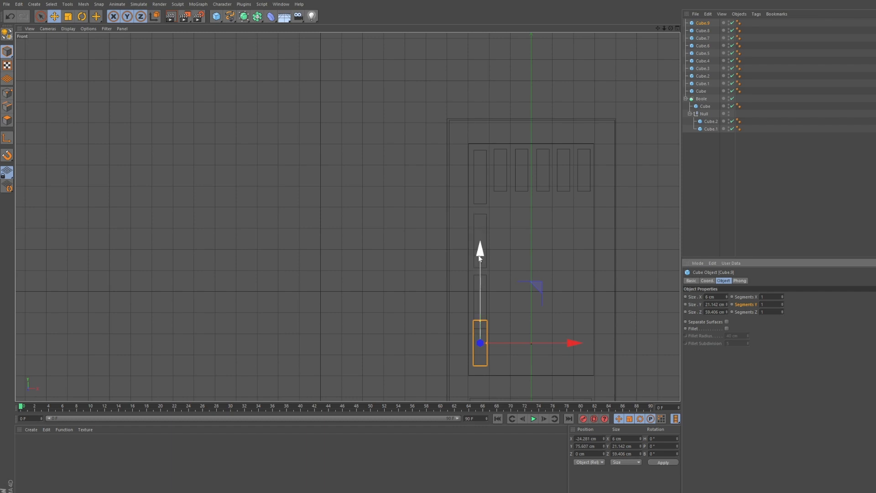
{"action": "double_click", "coordinate": [709, 305]}
{"action": "type", "text": "20"}
{"action": "key", "text": "Return"}
{"action": "left_click_drag", "start_coordinate": [480, 249], "coordinate": [485, 257]}
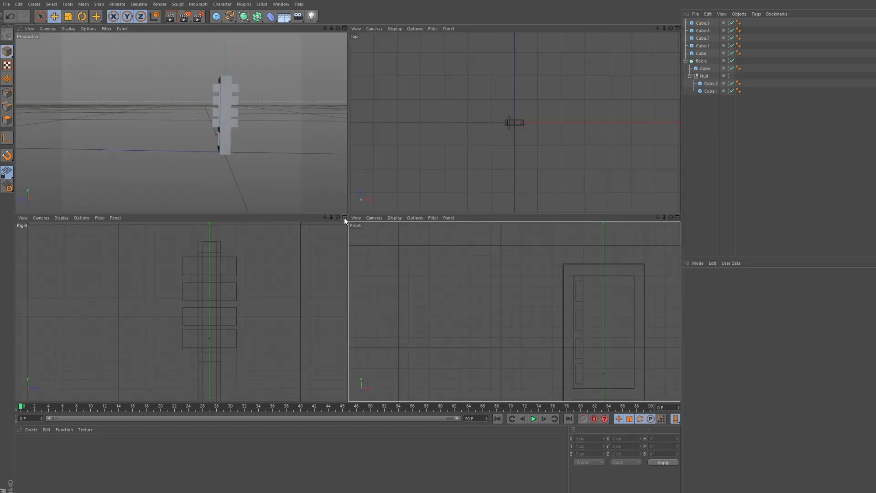
Fine-tune the top slot cube's height in the side view, to about 155.3 cm in Y.
{"action": "left_click", "coordinate": [345, 219]}
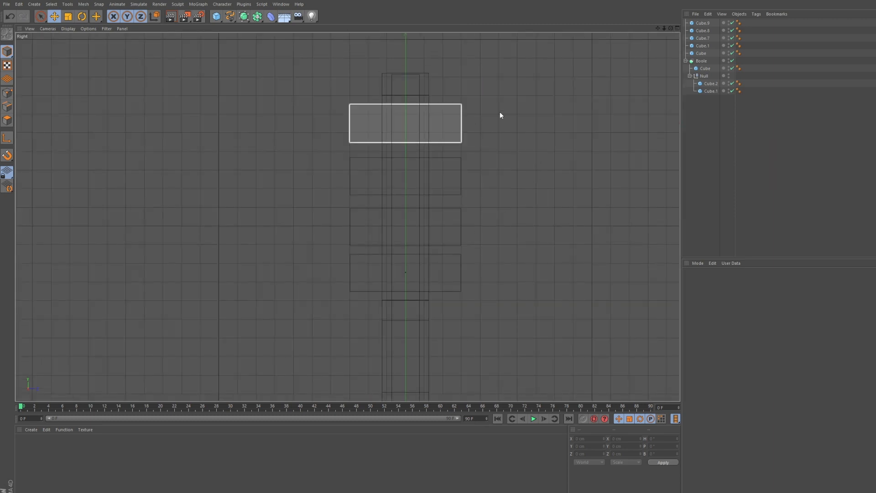
{"action": "left_click", "coordinate": [459, 126]}
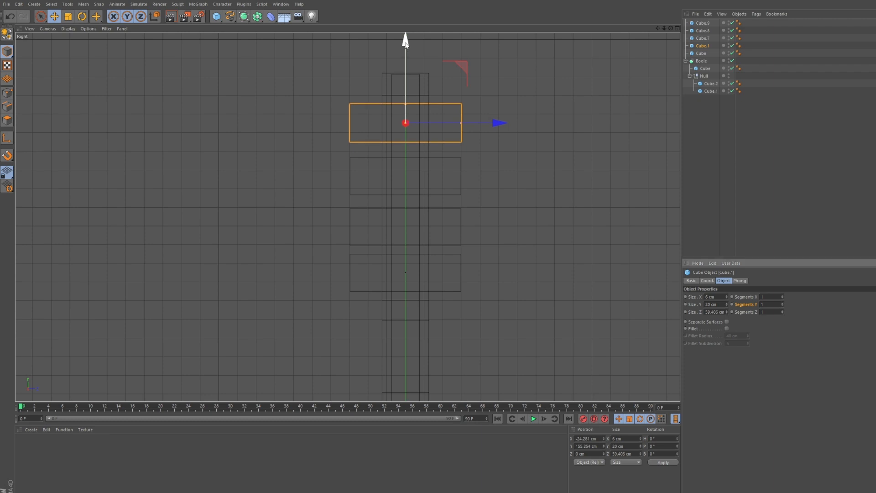
{"action": "left_click_drag", "start_coordinate": [404, 48], "coordinate": [404, 43]}
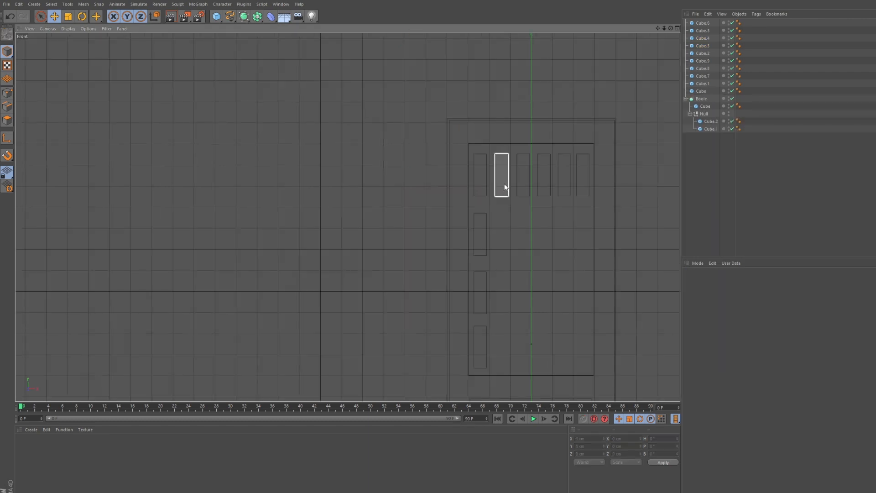
Duplicate the other five top-row slot cubes and lower the copies into the second row, at about 127.3 cm in Y.
{"action": "left_click", "coordinate": [506, 187]}
{"action": "left_click", "coordinate": [520, 185], "text": "shift"}
{"action": "left_click", "coordinate": [547, 185], "text": "shift"}
{"action": "left_click", "coordinate": [565, 188], "text": "shift"}
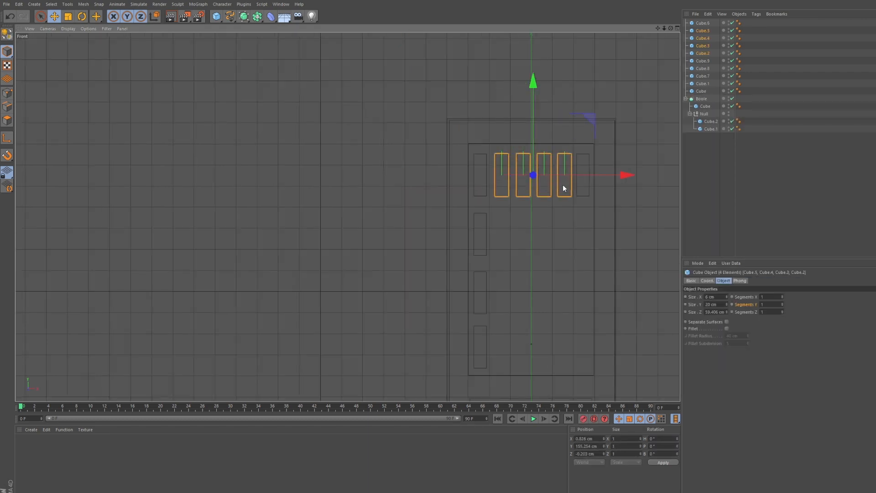
{"action": "left_click", "coordinate": [586, 184], "text": "shift"}
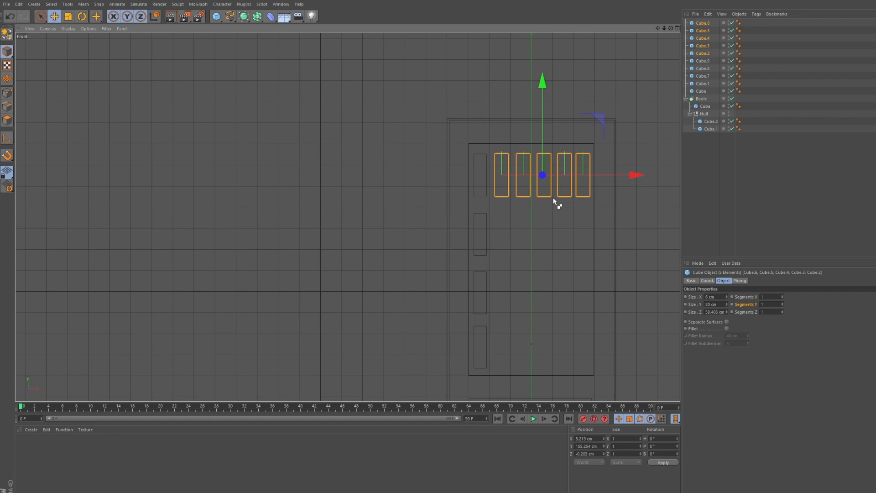
{"action": "key", "text": "ctrl+v"}
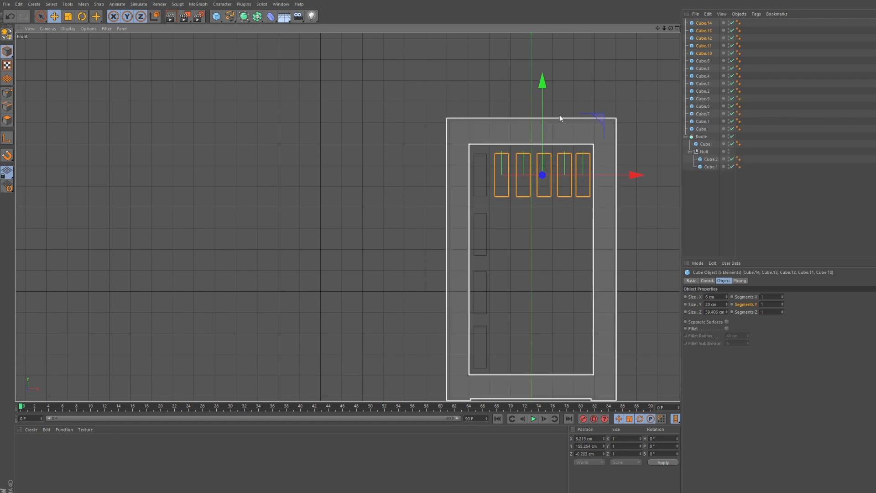
{"action": "left_click_drag", "start_coordinate": [542, 85], "coordinate": [537, 142]}
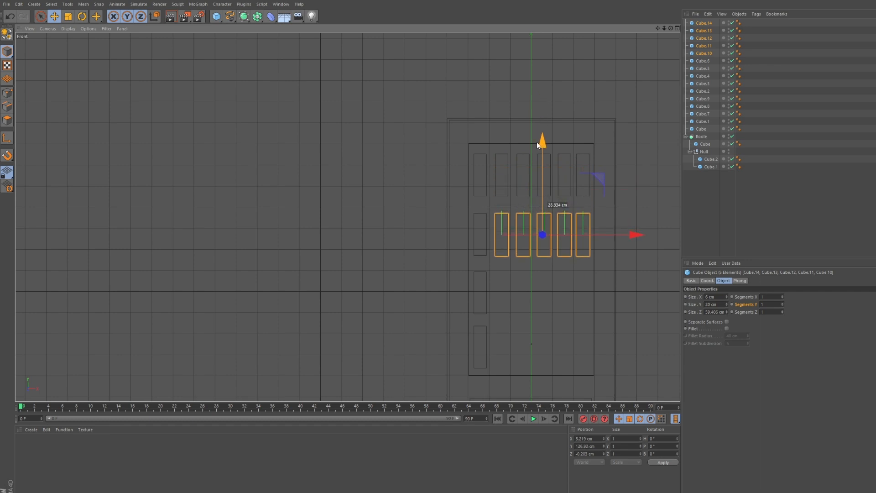
{"action": "left_click_drag", "start_coordinate": [538, 145], "coordinate": [540, 144]}
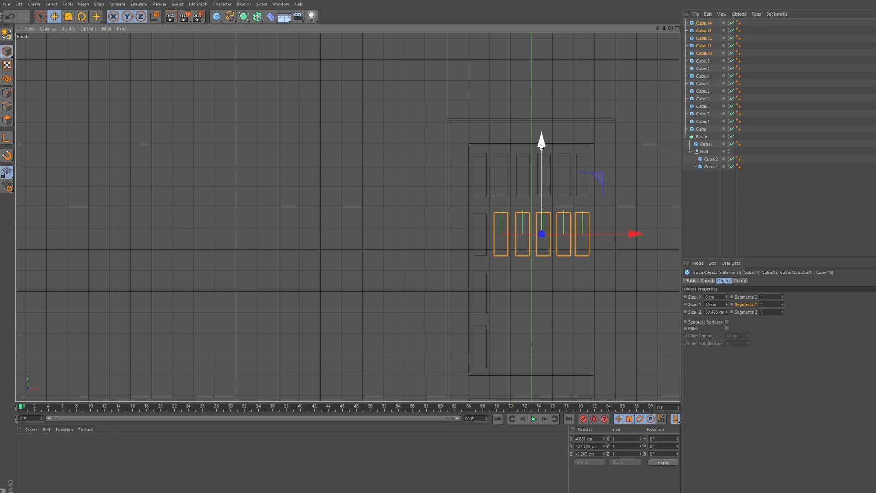
Duplicate the second row's five slot cubes and lower the copies into the third row.
{"action": "key", "text": "ctrl+c"}
{"action": "key", "text": "ctrl+v"}
{"action": "left_click_drag", "start_coordinate": [541, 142], "coordinate": [539, 195]}
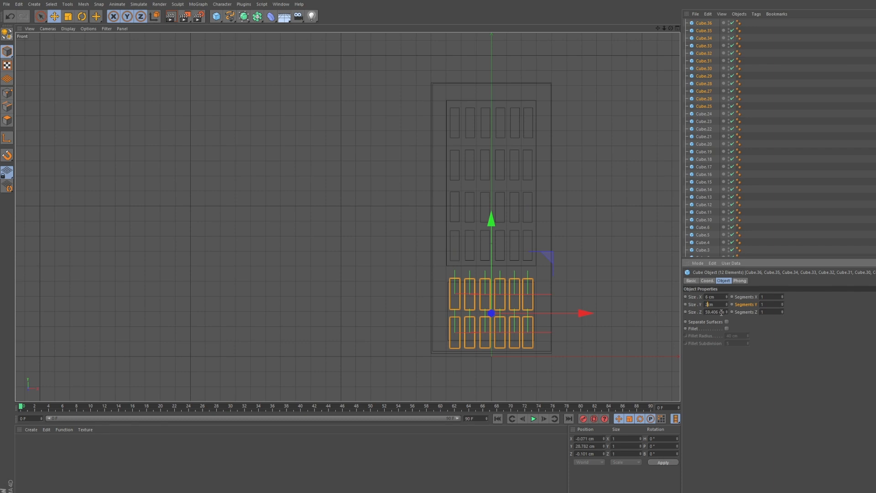
Set the Y size of the twelve lower-panel slot cubes to 15 cm and select the whole bottom row.
{"action": "key", "text": "BackSpace"}
{"action": "type", "text": "1"}
{"action": "key", "text": "Return"}
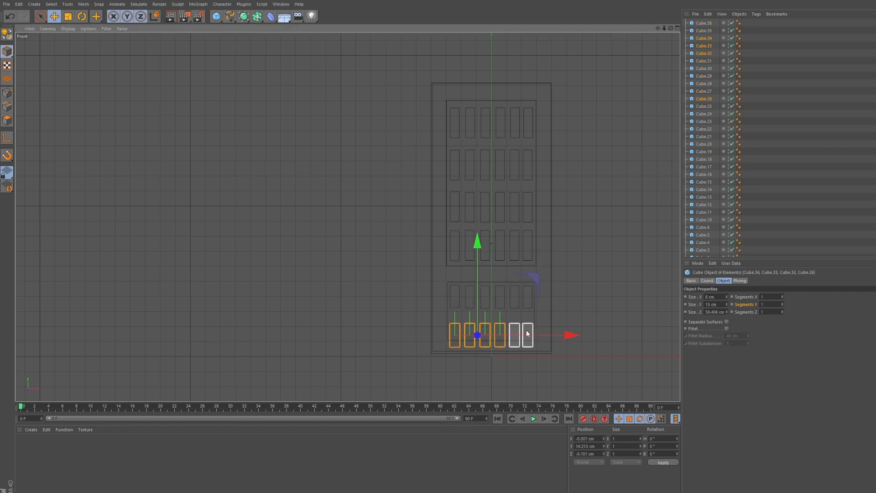
{"action": "left_click", "coordinate": [517, 333], "text": "shift"}
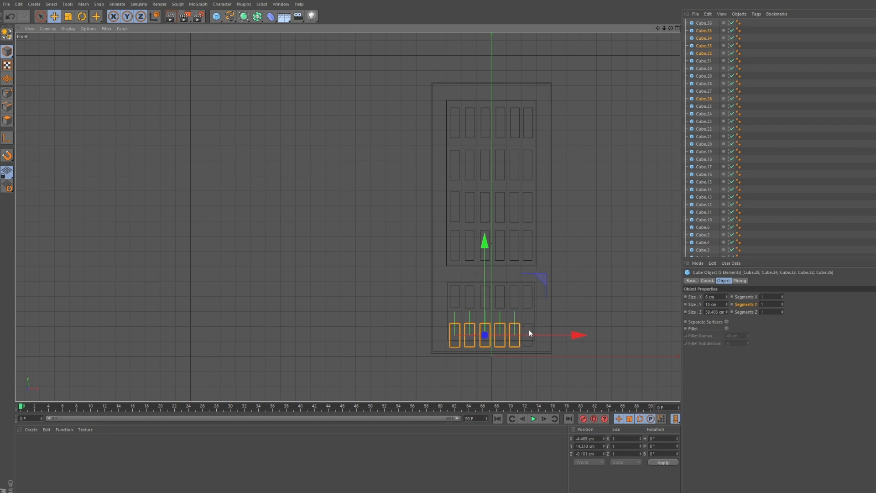
{"action": "left_click", "coordinate": [528, 334], "text": "shift"}
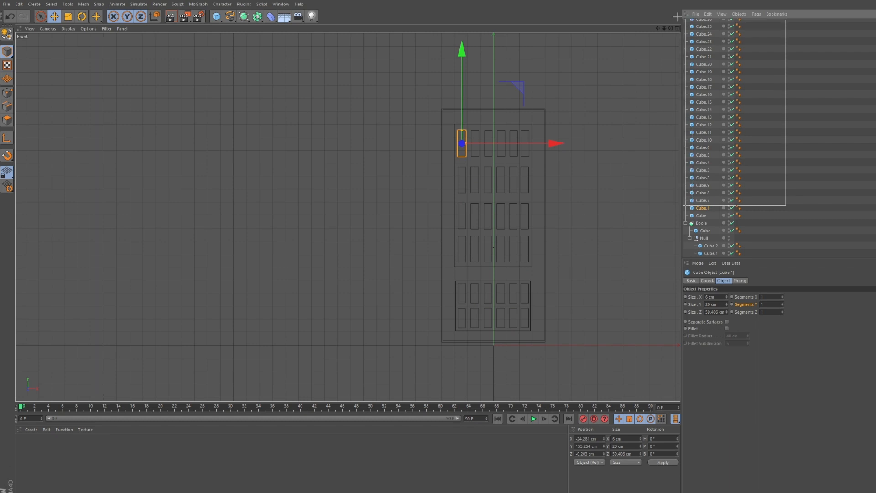
Select all the slot cubes of both panels and group them under one null.
{"action": "left_click_drag", "start_coordinate": [684, 19], "coordinate": [680, 4]}
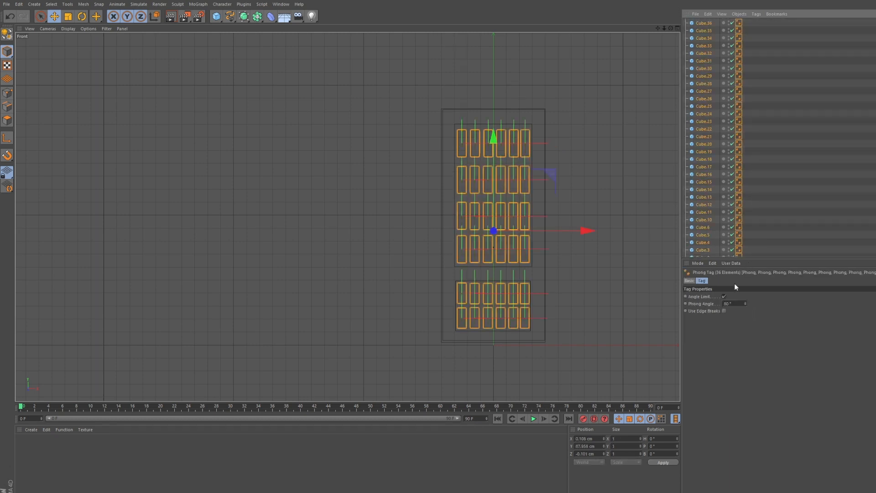
{"action": "key", "text": "alt+g"}
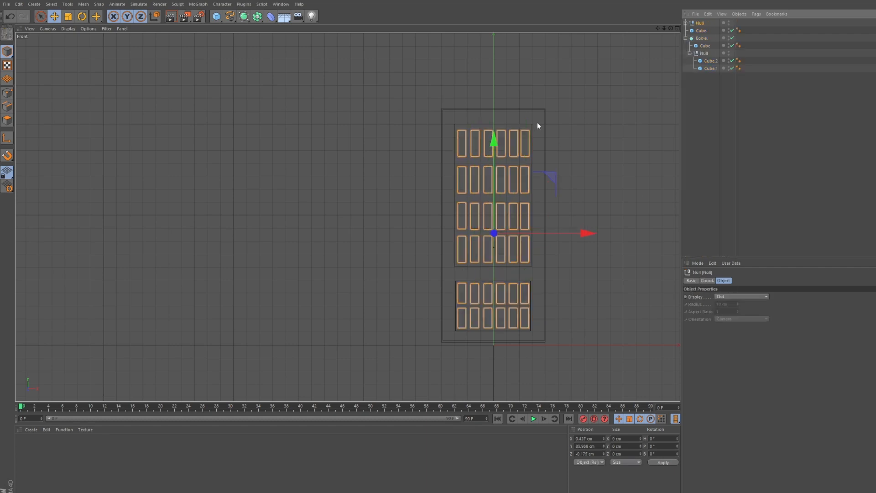
Add a second Boole object that subtracts the slot cube group from the inner panel cube.
{"action": "left_click", "coordinate": [677, 29]}
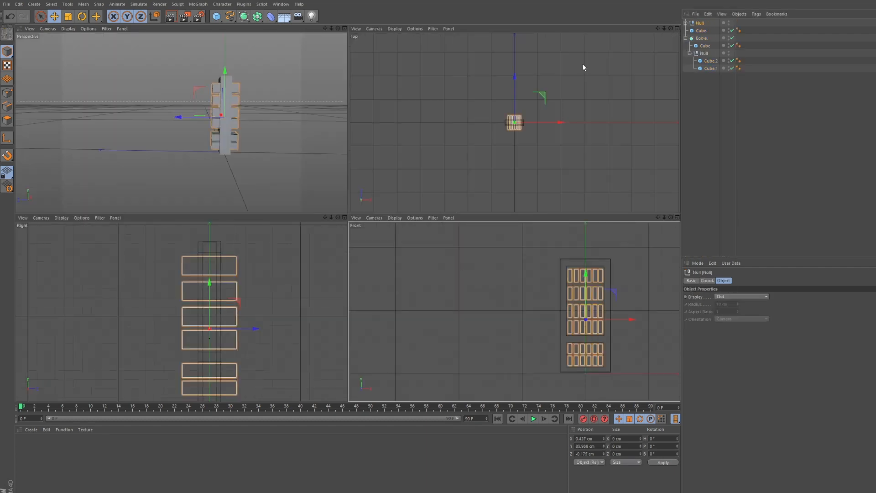
{"action": "left_click", "coordinate": [345, 28]}
{"action": "left_click_drag", "start_coordinate": [671, 28], "coordinate": [739, 30]}
{"action": "scroll", "coordinate": [614, 47], "scroll_direction": "up", "scroll_amount": 5}
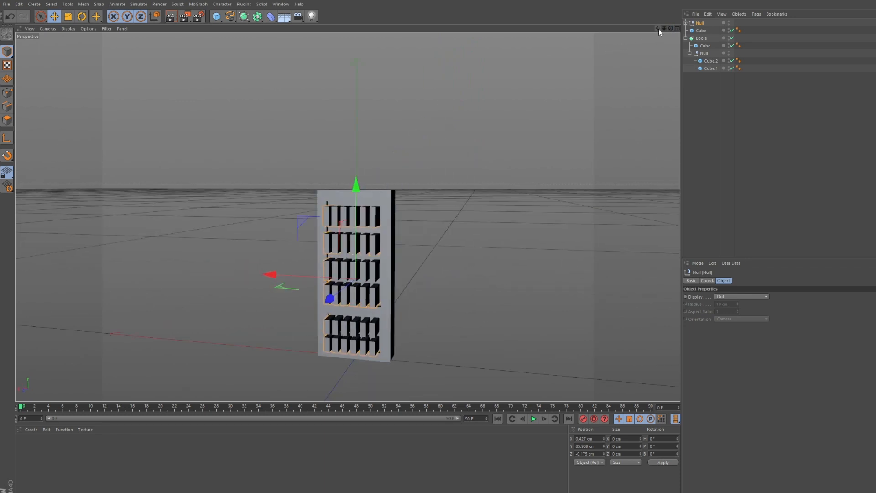
{"action": "left_click_drag", "start_coordinate": [658, 29], "coordinate": [726, 25]}
{"action": "left_click_drag", "start_coordinate": [671, 30], "coordinate": [710, 45]}
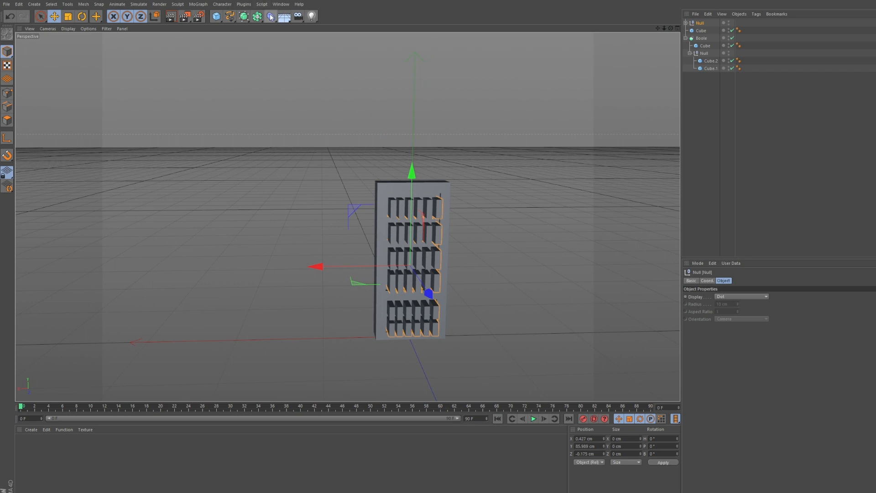
{"action": "left_click", "coordinate": [258, 17]}
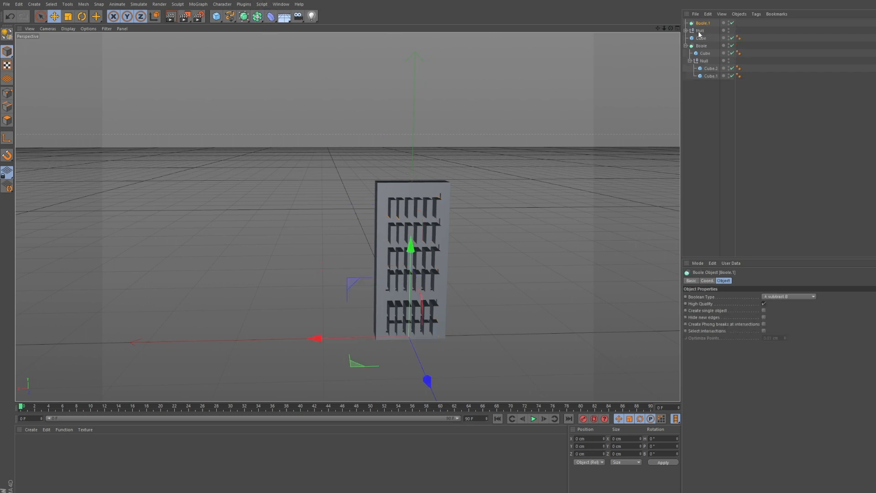
{"action": "left_click_drag", "start_coordinate": [698, 31], "coordinate": [702, 23]}
{"action": "left_click", "coordinate": [594, 152]}
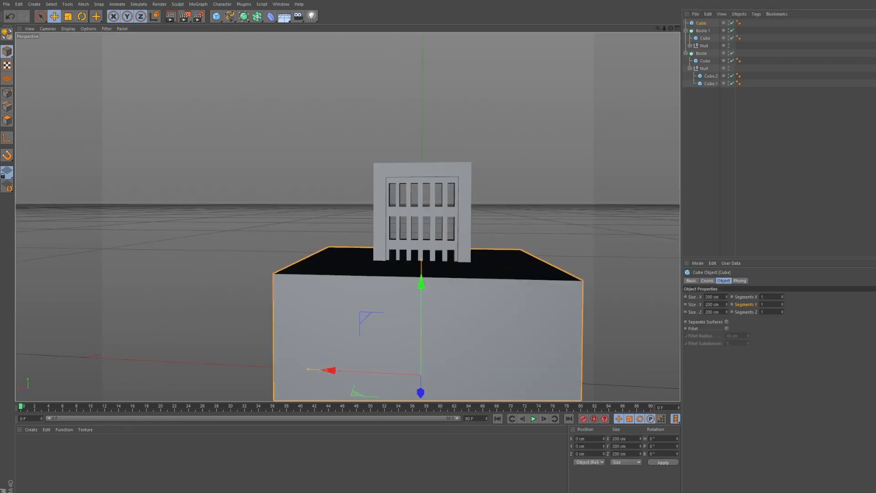
Shrink the new cube to a thin plate about 59.7 × 50.7 × 2 cm and place it in front of the door's upper slots.
{"action": "scroll", "coordinate": [615, 274], "scroll_direction": "down", "scroll_amount": 8}
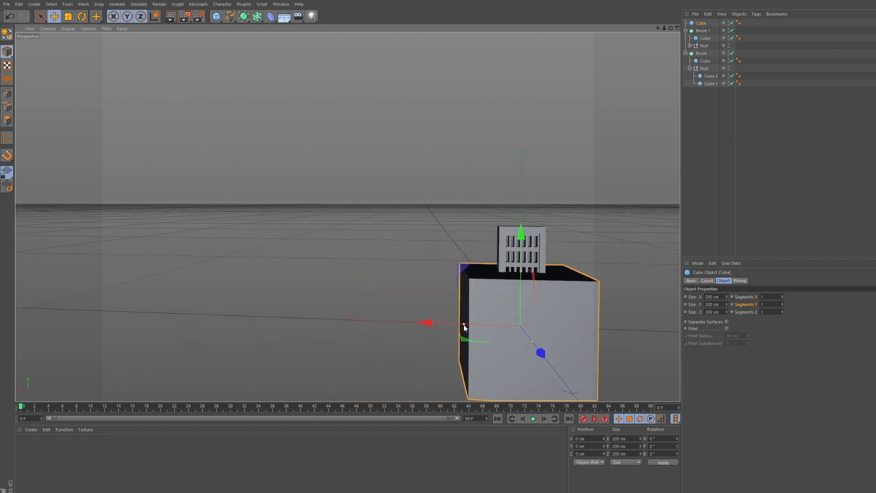
{"action": "left_click_drag", "start_coordinate": [464, 325], "coordinate": [498, 340]}
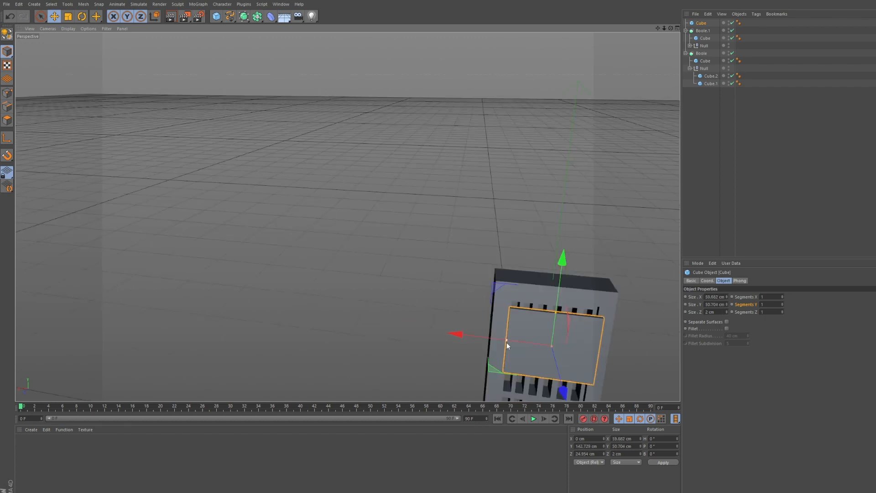
Fit the plate to the upper opening in the front view, about 59.3 cm wide and raised to about 144.3 cm in Y.
{"action": "left_click_drag", "start_coordinate": [664, 30], "coordinate": [667, 39]}
{"action": "middle_click", "coordinate": [604, 115]}
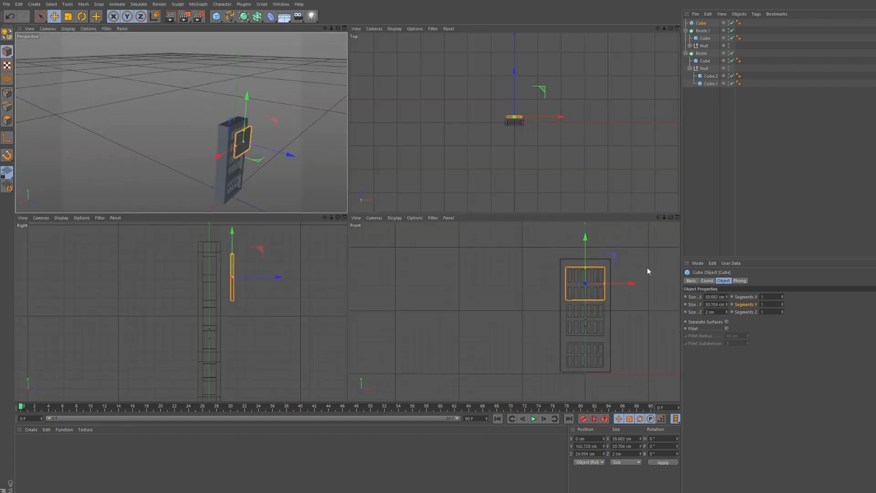
{"action": "left_click", "coordinate": [677, 217]}
{"action": "scroll", "coordinate": [552, 119], "scroll_direction": "up", "scroll_amount": 4}
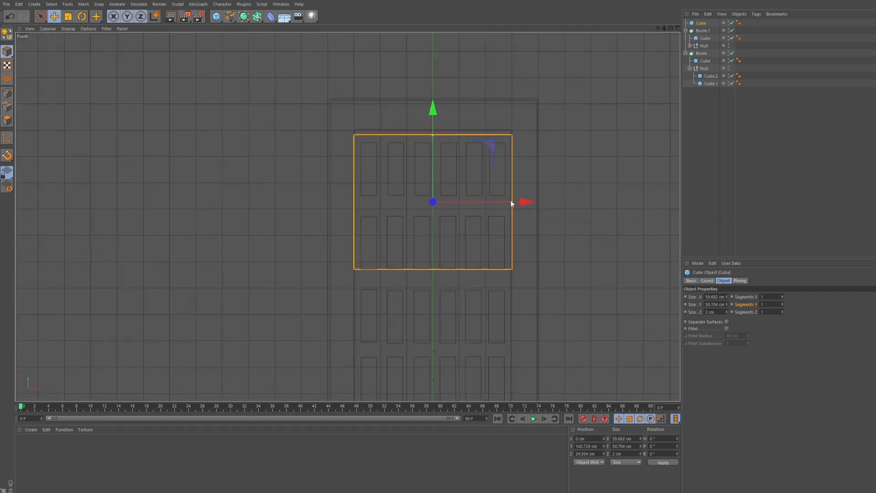
{"action": "left_click_drag", "start_coordinate": [510, 201], "coordinate": [511, 202]}
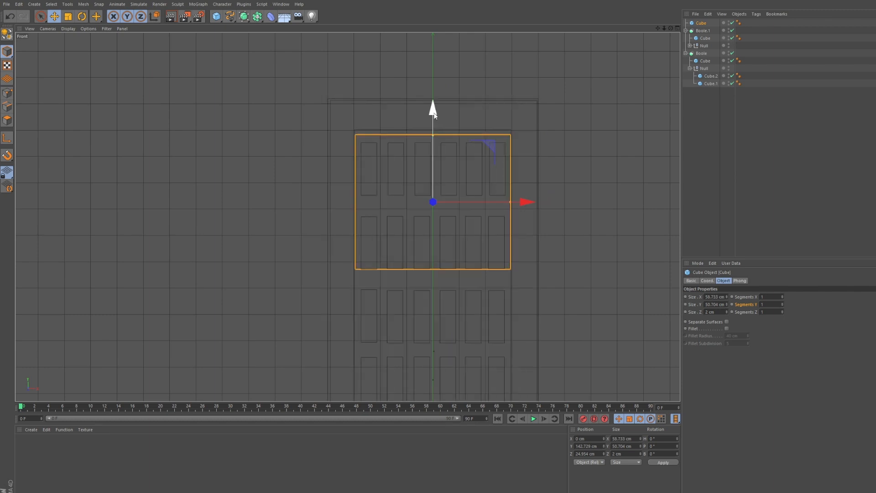
{"action": "left_click_drag", "start_coordinate": [434, 112], "coordinate": [432, 109]}
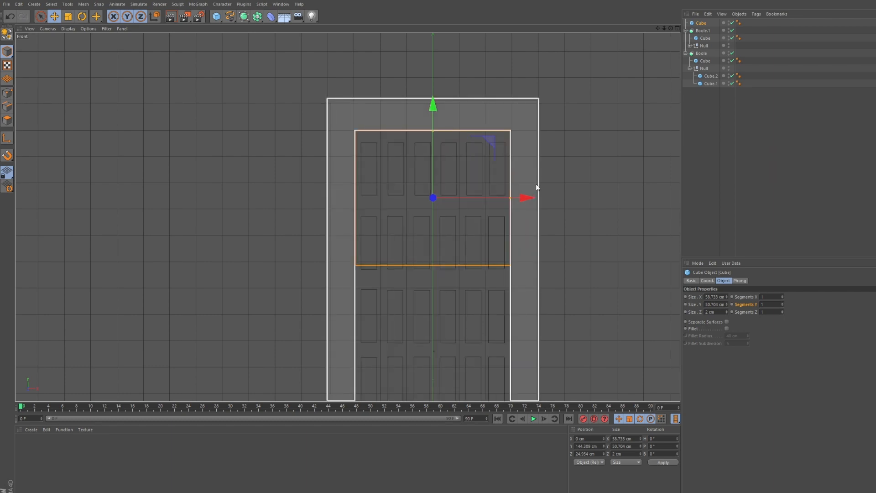
{"action": "left_click_drag", "start_coordinate": [510, 197], "coordinate": [512, 199]}
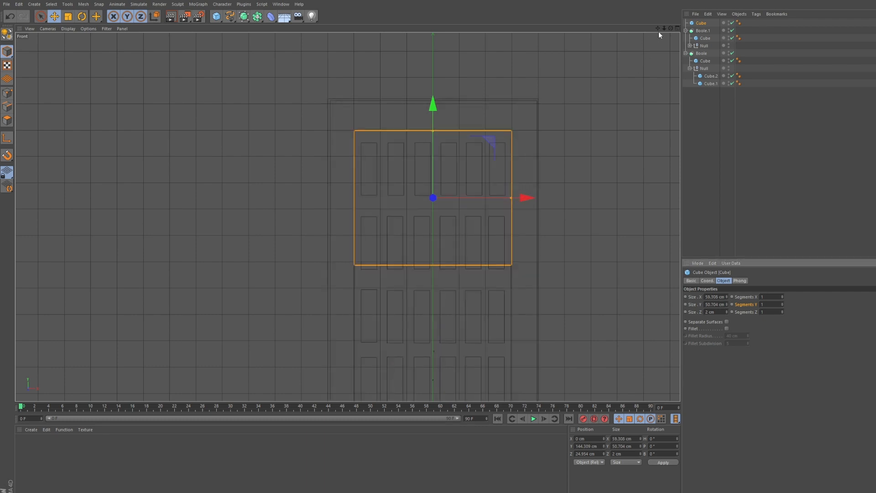
Push the plate back into the frame's upper opening, to about 11.9 cm in Z.
{"action": "left_click", "coordinate": [677, 28]}
{"action": "left_click", "coordinate": [344, 29]}
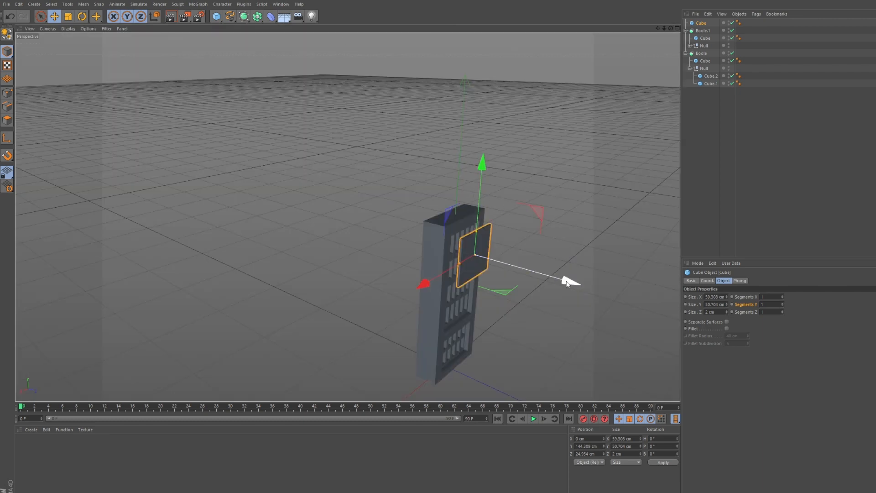
{"action": "left_click_drag", "start_coordinate": [567, 282], "coordinate": [555, 282]}
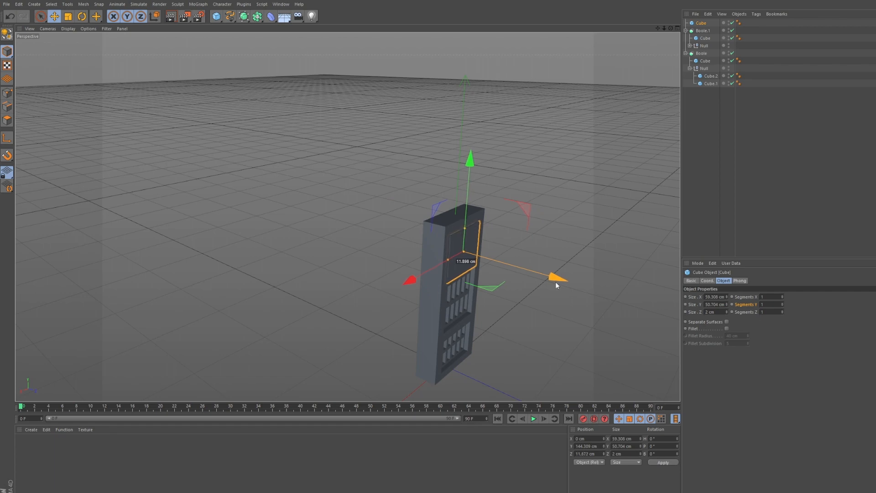
{"action": "left_click_drag", "start_coordinate": [555, 282], "coordinate": [555, 281]}
{"action": "left_click_drag", "start_coordinate": [671, 28], "coordinate": [617, 196]}
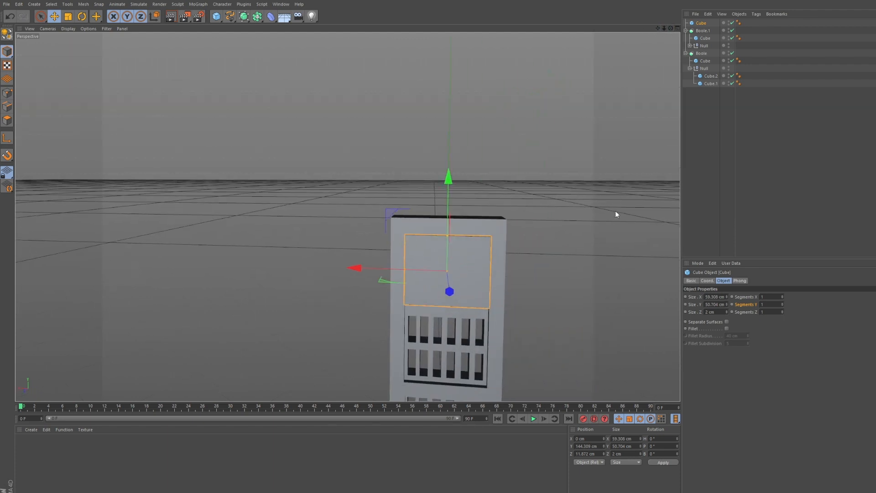
Duplicate the thin plate, pull the copy out in front of the door, pitch it 90° and set its thickness to 0.5 cm.
{"action": "key", "text": "ctrl+c"}
{"action": "key", "text": "ctrl+v"}
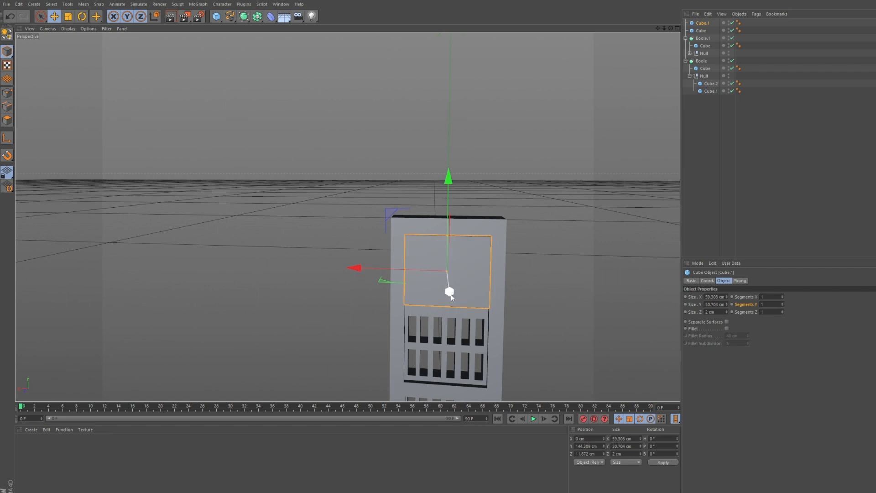
{"action": "left_click_drag", "start_coordinate": [450, 292], "coordinate": [458, 317]}
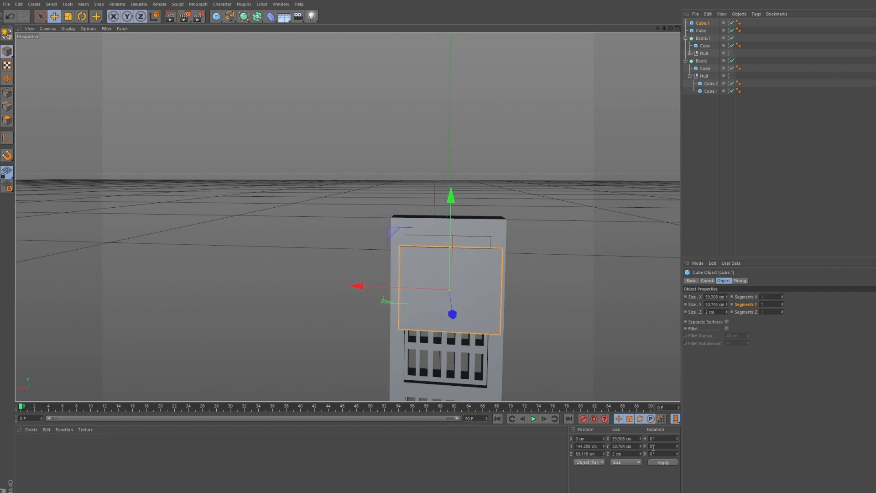
{"action": "type", "text": "90"}
{"action": "key", "text": "Return"}
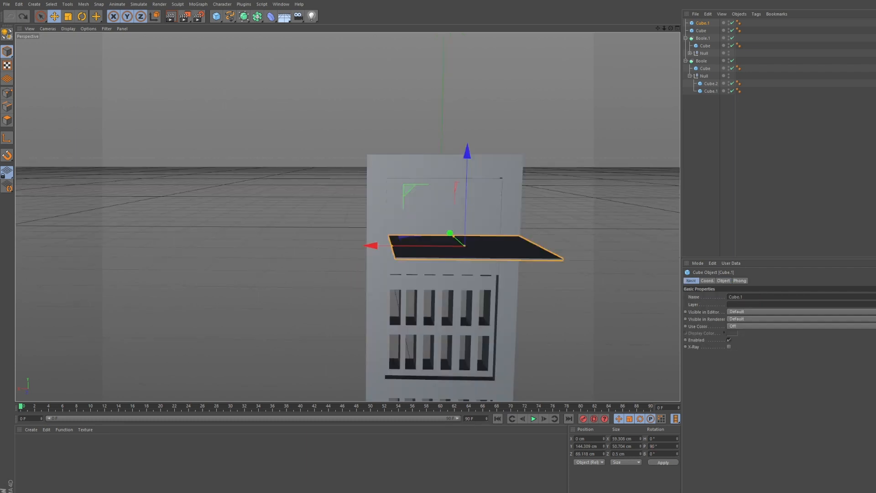
In the right view, move the horizontal slab through the plate near its upper edge, to about 168.2 cm in Y and 12.2 cm in Z.
{"action": "left_click_drag", "start_coordinate": [670, 28], "coordinate": [519, 149]}
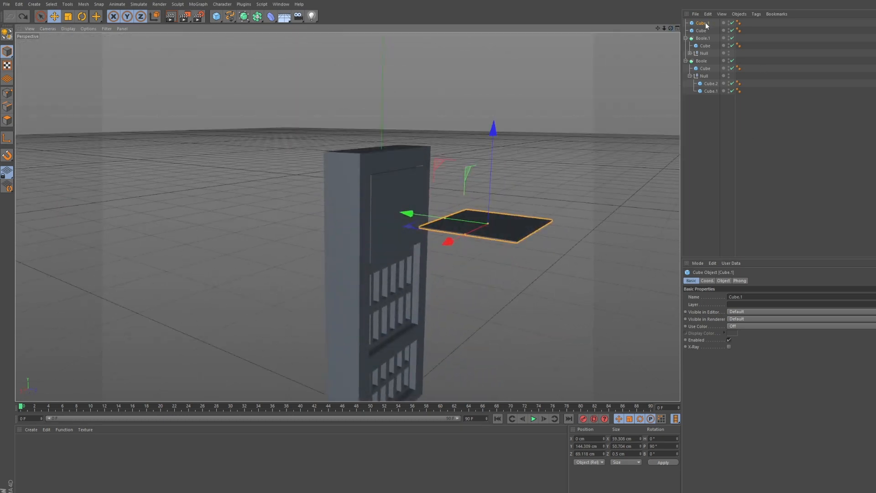
{"action": "left_click", "coordinate": [728, 281]}
{"action": "key", "text": "F3"}
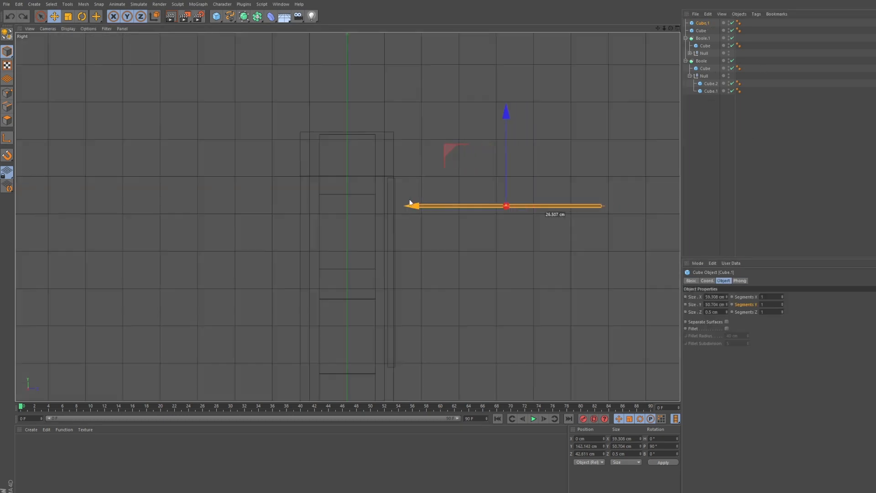
{"action": "left_click_drag", "start_coordinate": [407, 203], "coordinate": [298, 188]}
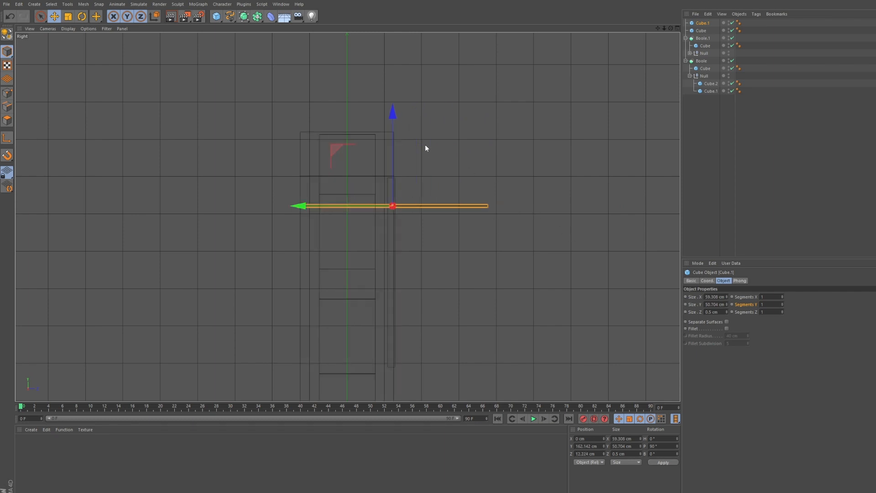
{"action": "left_click_drag", "start_coordinate": [392, 113], "coordinate": [393, 89]}
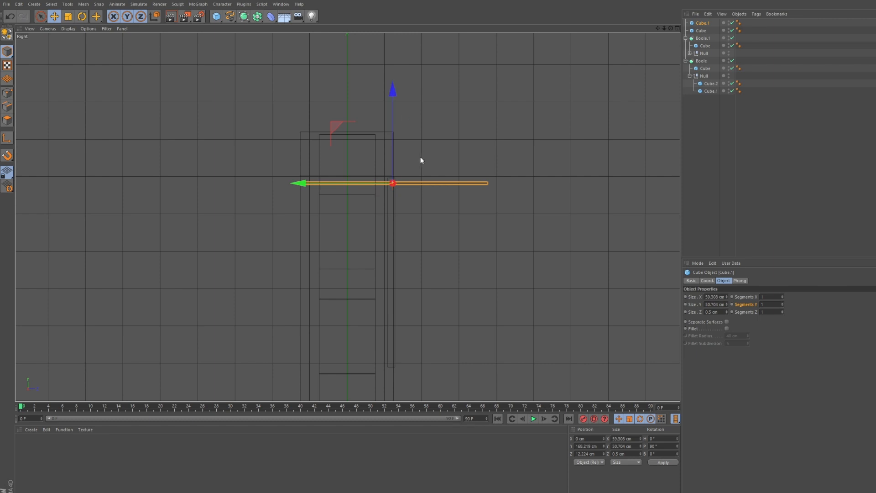
{"action": "scroll", "coordinate": [310, 169], "scroll_direction": "up", "scroll_amount": 2}
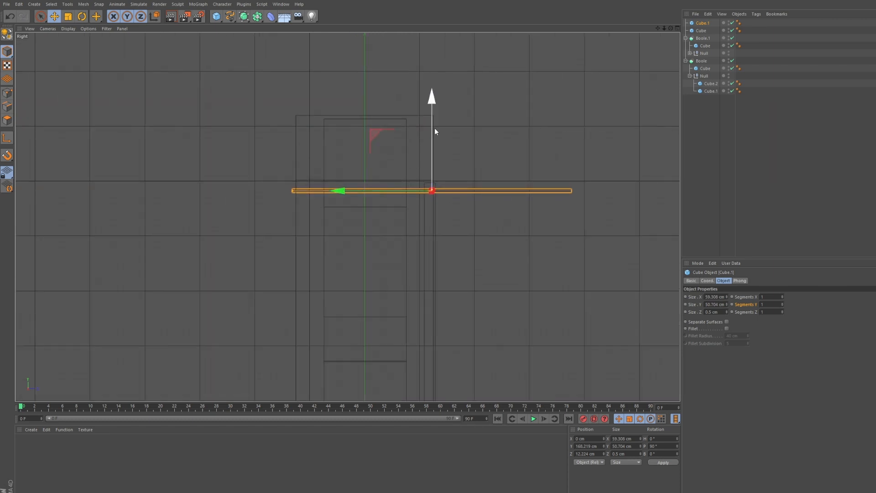
Duplicate the slab downward at even spacing, copying in groups of five, to build a stack of 20 slabs.
{"action": "left_click_drag", "start_coordinate": [433, 97], "coordinate": [431, 111]}
{"action": "key", "text": "ctrl+c"}
{"action": "key", "text": "ctrl+v"}
{"action": "key", "text": "ctrl+c"}
{"action": "key", "text": "ctrl+v"}
{"action": "key", "text": "ctrl+c"}
{"action": "key", "text": "ctrl+v"}
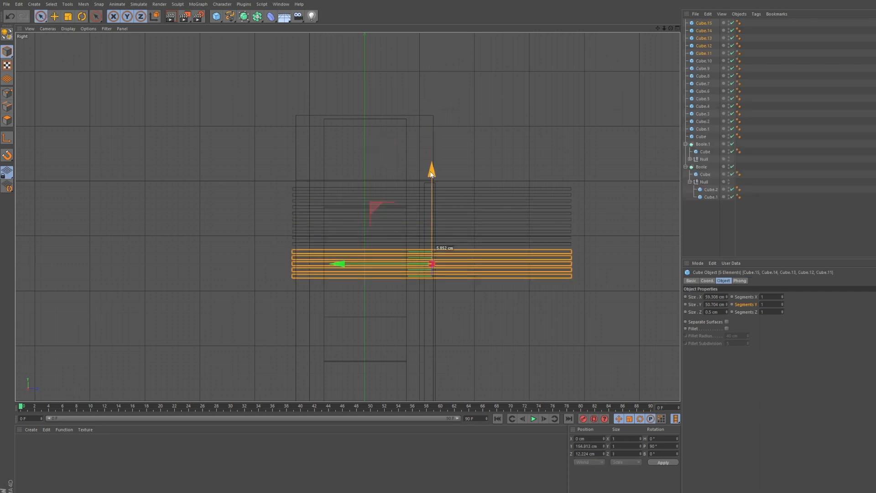
{"action": "left_click_drag", "start_coordinate": [432, 172], "coordinate": [428, 199]}
{"action": "key", "text": "ctrl+c"}
{"action": "key", "text": "ctrl+v"}
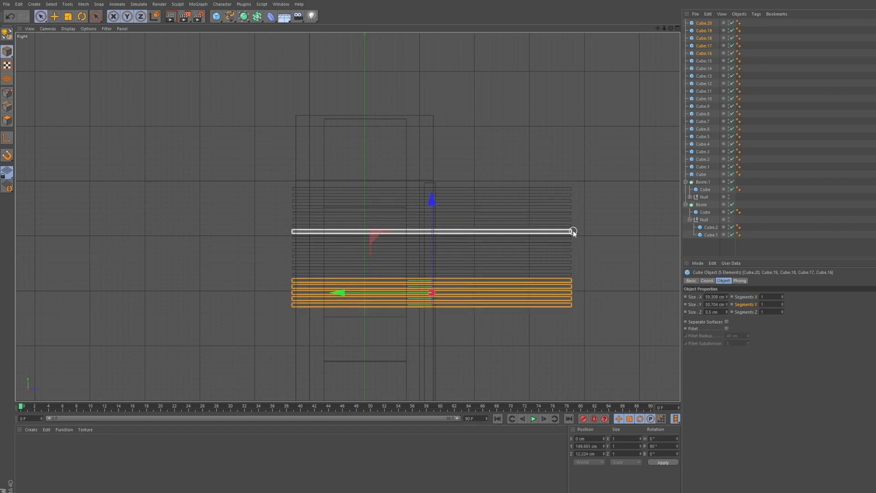
Continue the slab stack down to the plate's lower edge with further copied groups, and delete the surplus last slab.
{"action": "scroll", "coordinate": [574, 231], "scroll_direction": "down", "scroll_amount": 2}
{"action": "left_click_drag", "start_coordinate": [658, 31], "coordinate": [631, 78]}
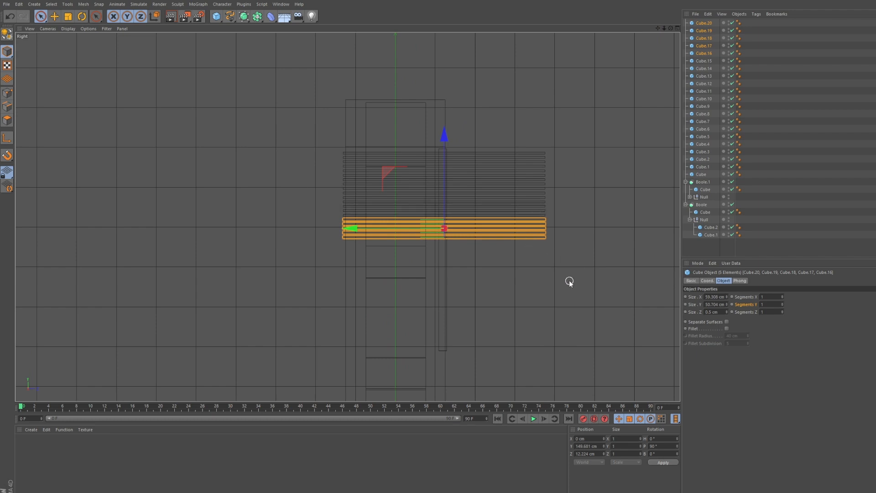
{"action": "key", "text": "ctrl+c"}
{"action": "key", "text": "ctrl+v"}
{"action": "left_click_drag", "start_coordinate": [449, 136], "coordinate": [444, 182]}
{"action": "key", "text": "ctrl+c"}
{"action": "key", "text": "ctrl+v"}
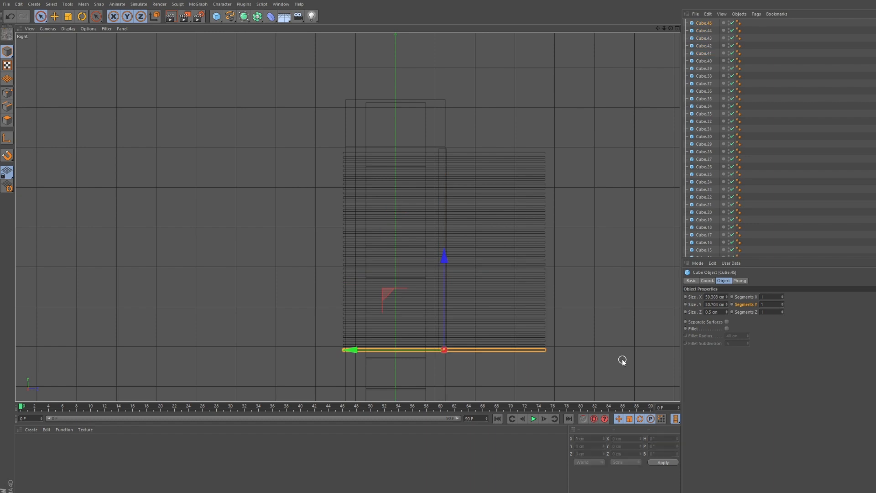
{"action": "left_click", "coordinate": [622, 358]}
Select all the stacked slab cubes in the perspective layout and group them under one null.
{"action": "middle_click", "coordinate": [650, 82]}
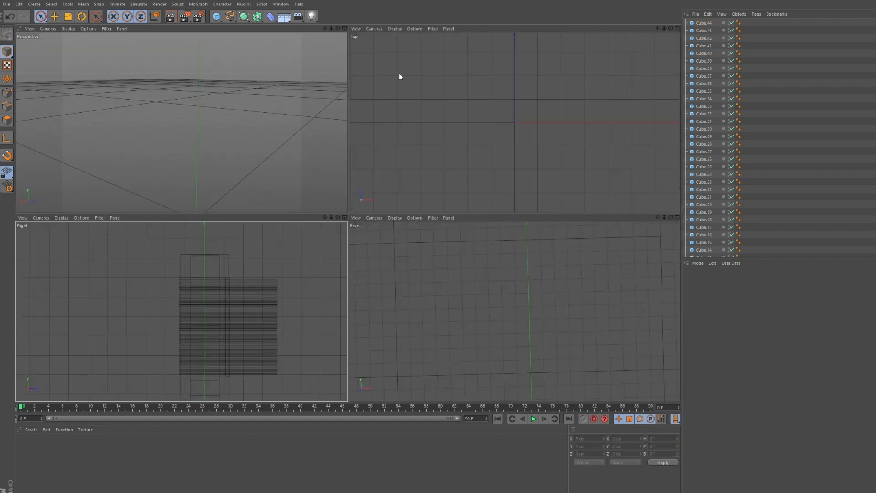
{"action": "left_click", "coordinate": [345, 29]}
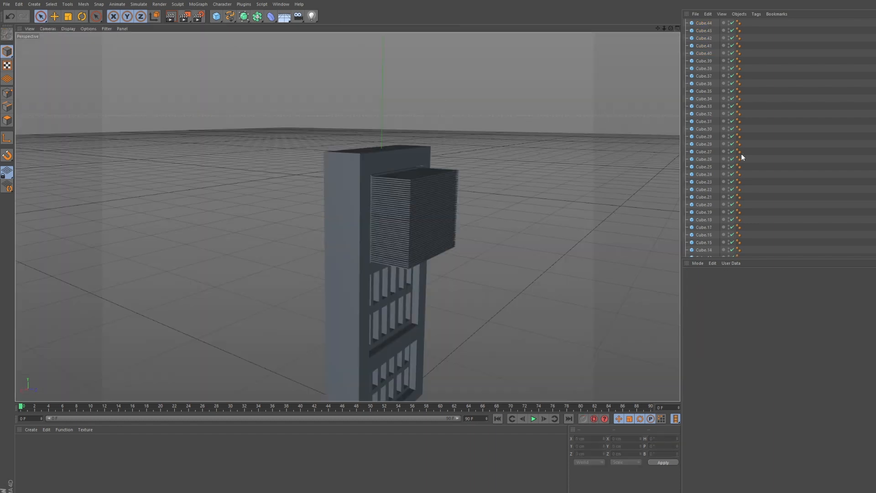
{"action": "scroll", "coordinate": [776, 169], "scroll_direction": "down", "scroll_amount": 7}
{"action": "left_click_drag", "start_coordinate": [778, 187], "coordinate": [735, 84]}
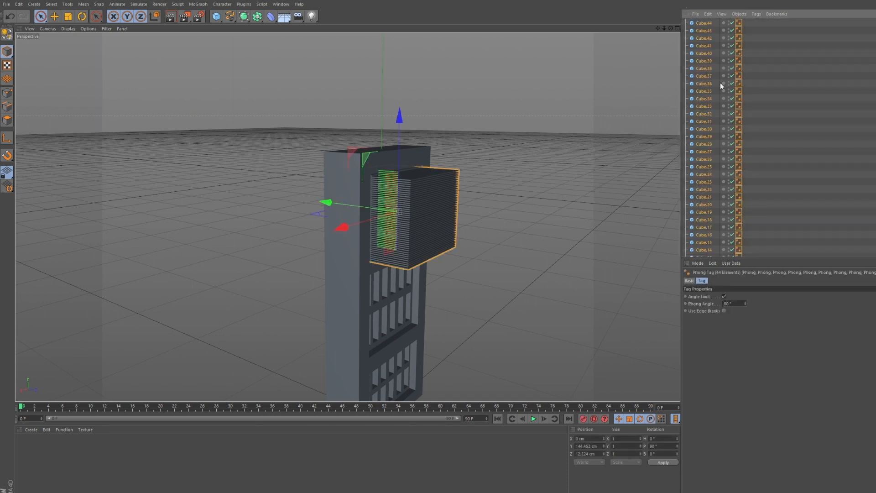
{"action": "key", "text": "alt+g"}
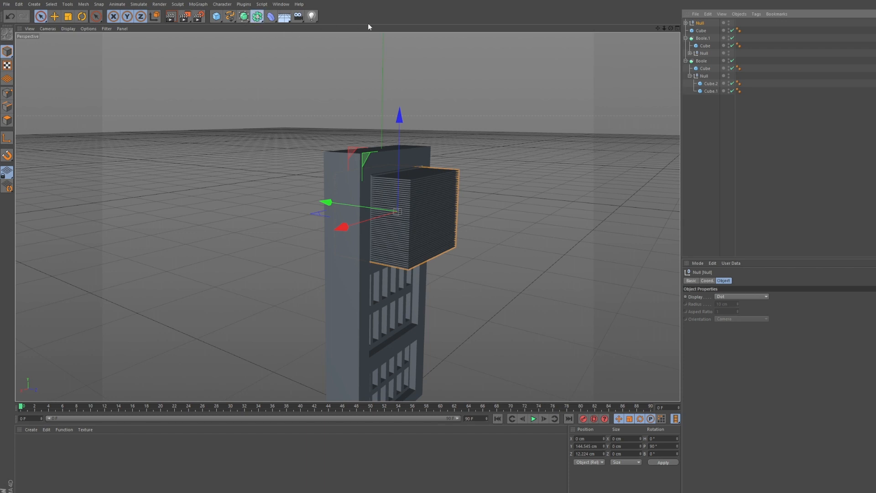
Add a third Boole object that subtracts the slab group from the thin upper plate.
{"action": "left_click", "coordinate": [386, 26]}
{"action": "left_click_drag", "start_coordinate": [699, 31], "coordinate": [582, 131]}
{"action": "left_click", "coordinate": [629, 128]}
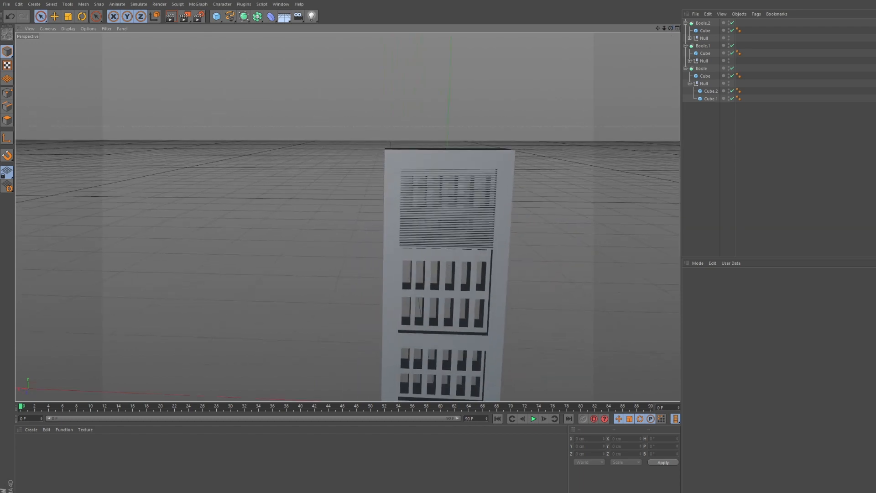